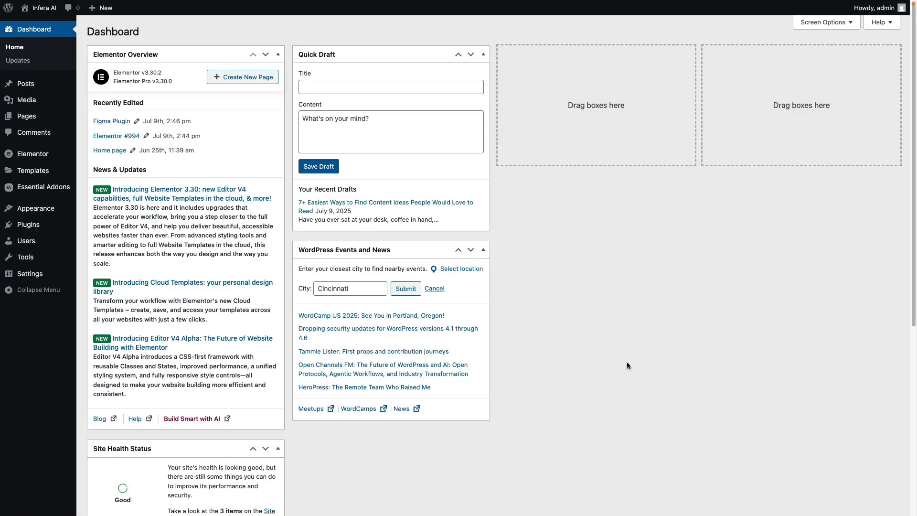
# Enable the Figma to Elementor Converter element in Essential Addons and save the settings
pyautogui.click(38, 188)
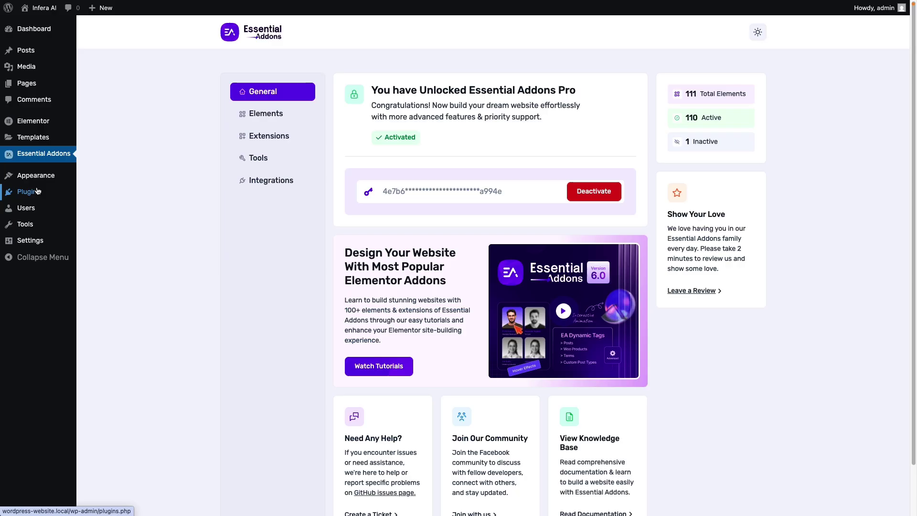
pyautogui.click(258, 118)
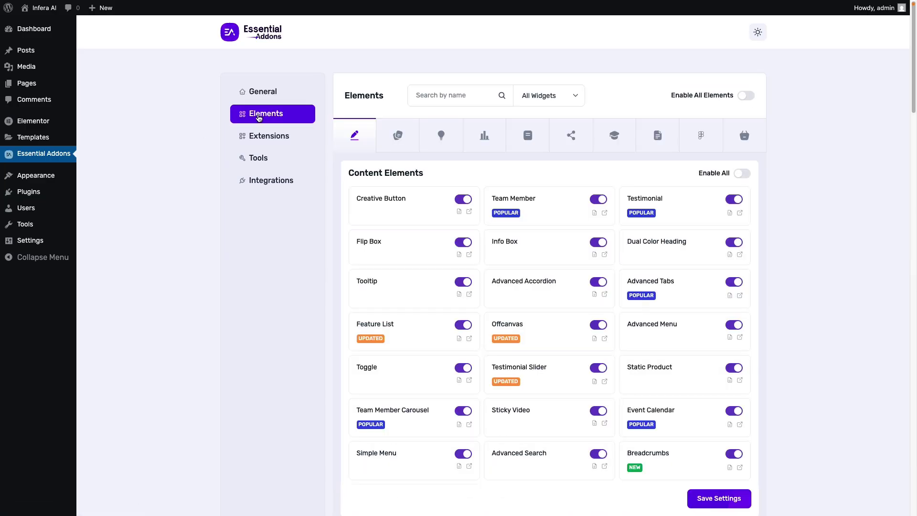
pyautogui.click(418, 95)
pyautogui.write('Figma')
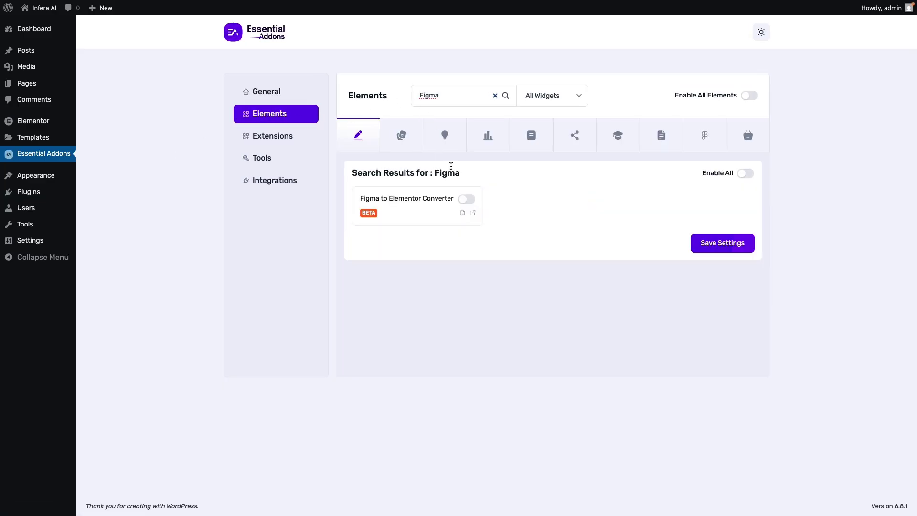
pyautogui.click(465, 200)
pyautogui.click(712, 244)
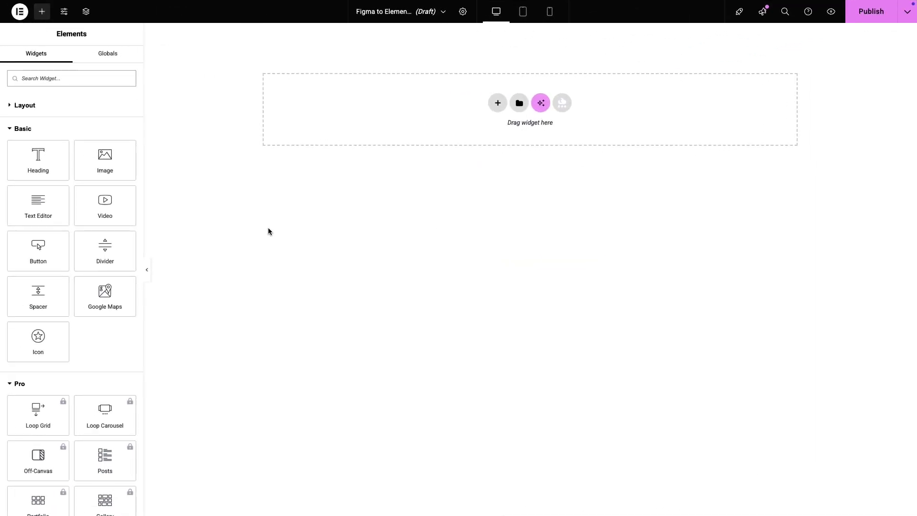
# Find 'Figma to Elementor' in the widget panel and add the Figma To Elementor Converter widget
pyautogui.click(104, 79)
pyautogui.write('Figma to Elementor')
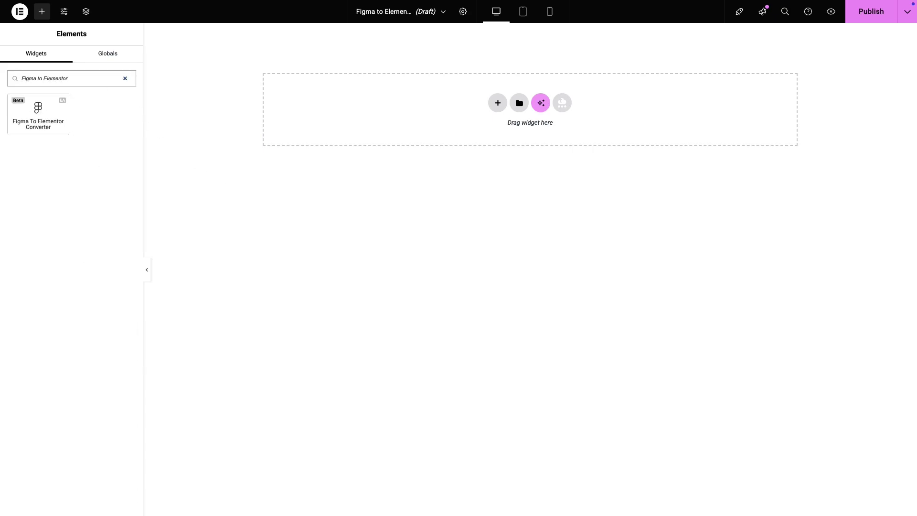
pyautogui.click(40, 117)
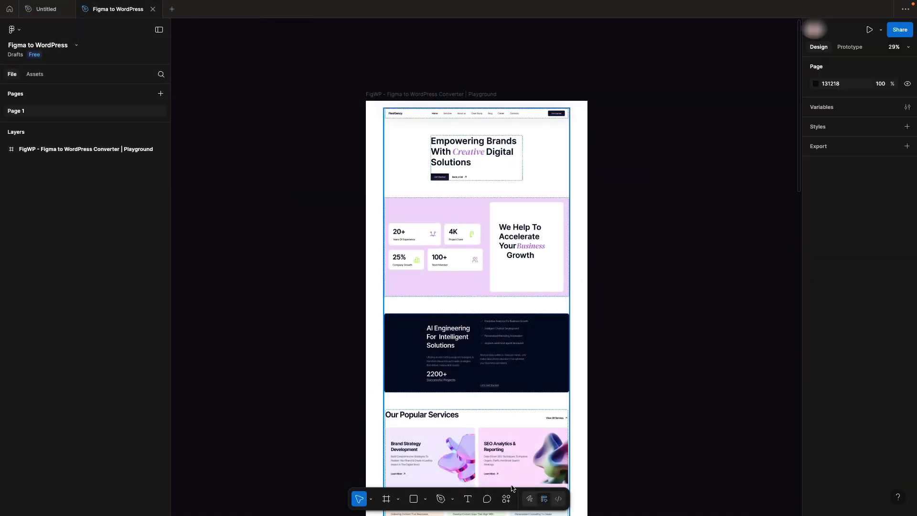
# Search Figma's Actions for FigWP and run FigWP – Figma to WordPress Converter
pyautogui.click(505, 499)
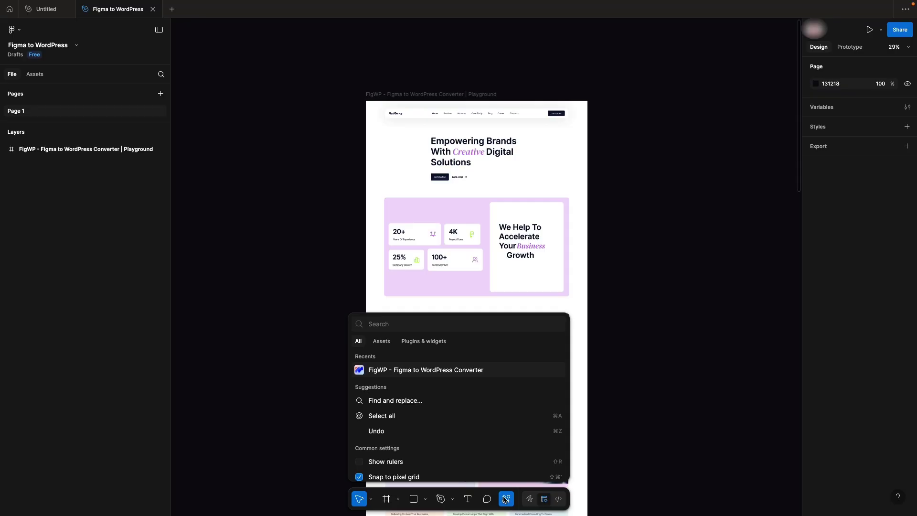
pyautogui.write('FigW')
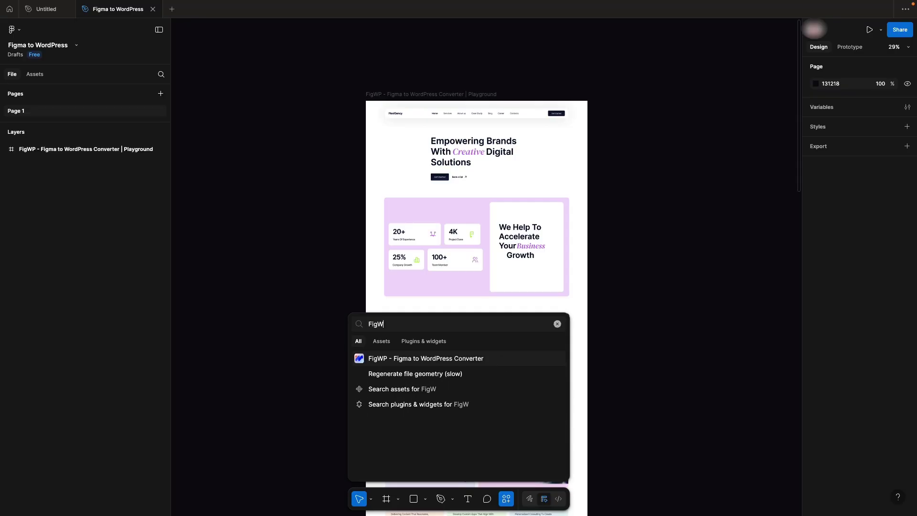
pyautogui.write('P')
pyautogui.click(383, 361)
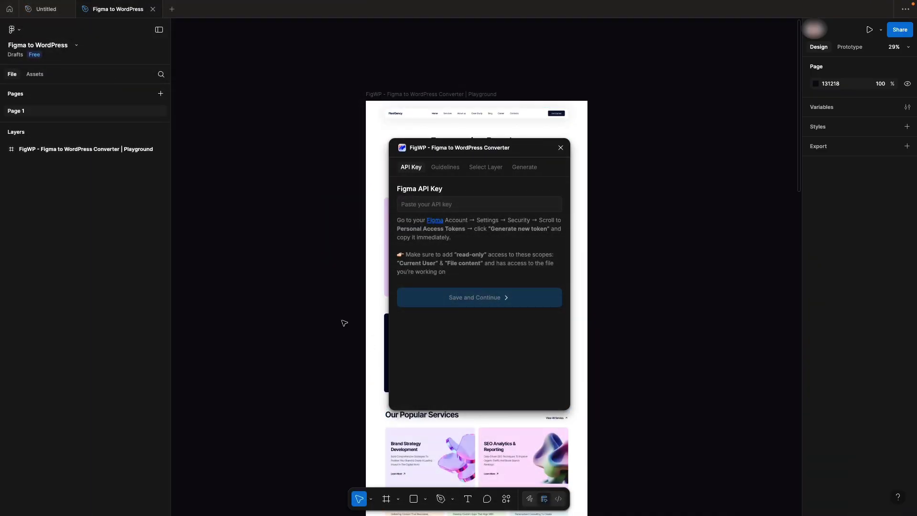
# Go to the Security section of the Figma account settings
pyautogui.click(10, 12)
pyautogui.click(42, 33)
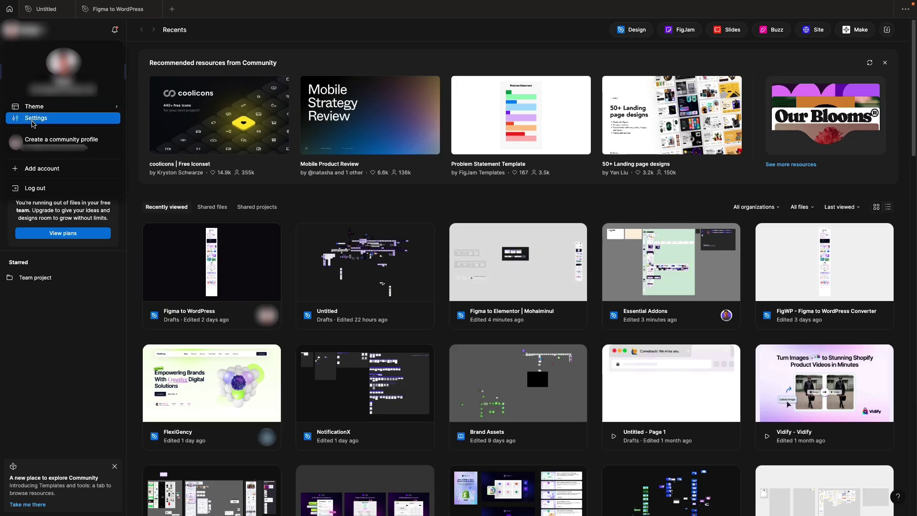
pyautogui.click(32, 119)
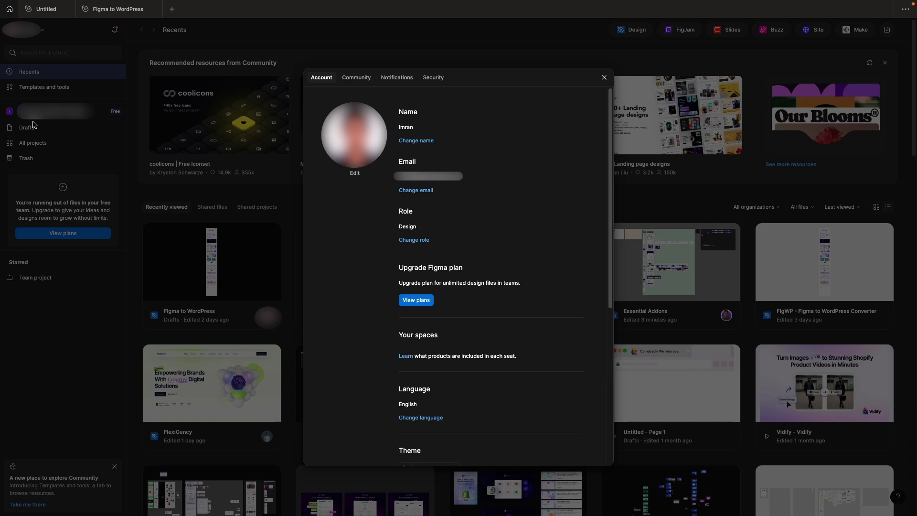
pyautogui.click(433, 78)
pyautogui.scroll(-1, 442, 108)
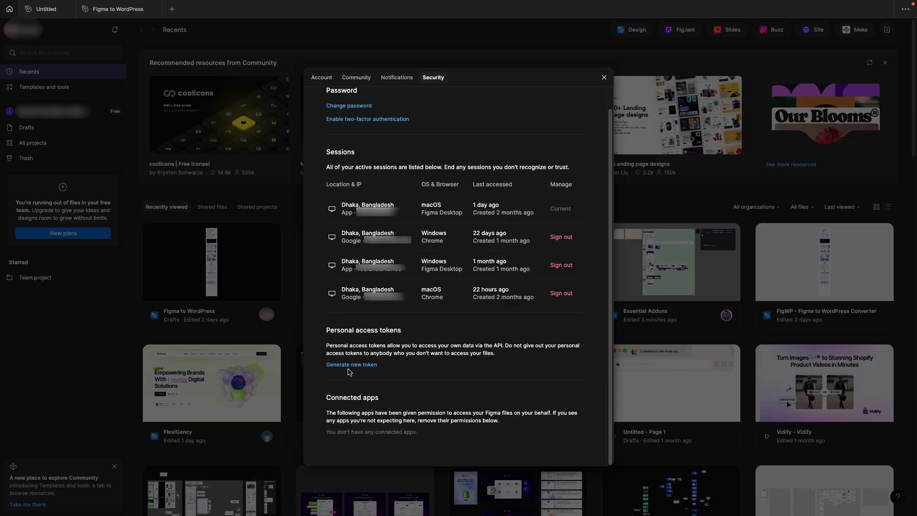
# Generate a 'Figma API Token' with read-only current user and file content access, and copy it
pyautogui.click(350, 365)
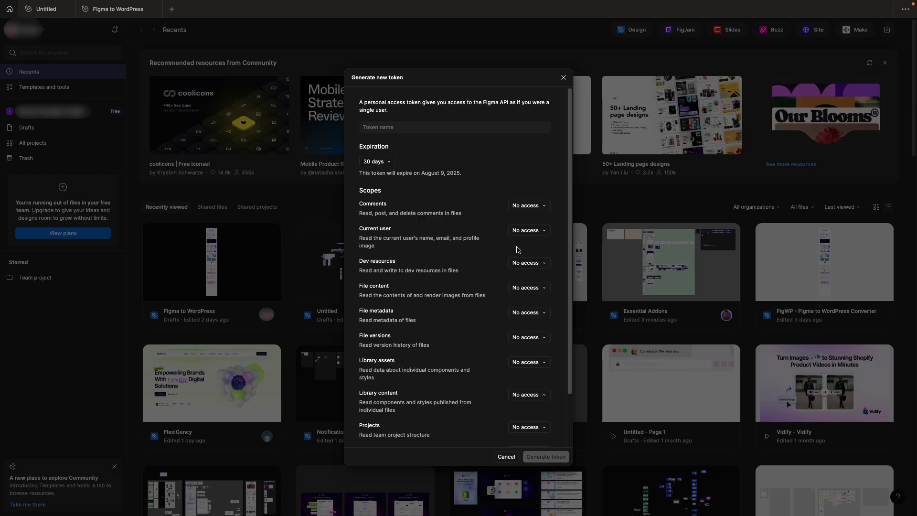
pyautogui.click(531, 232)
pyautogui.click(530, 290)
pyautogui.click(470, 128)
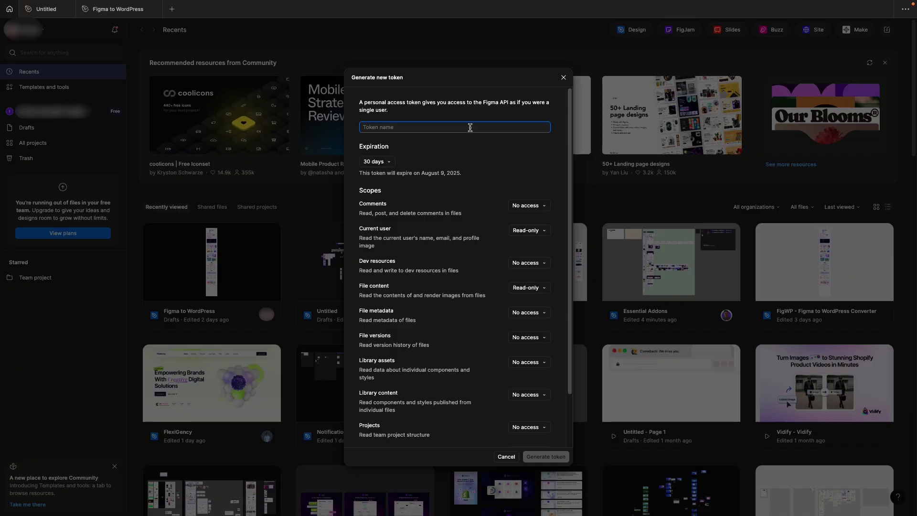
pyautogui.write('Figma API Token')
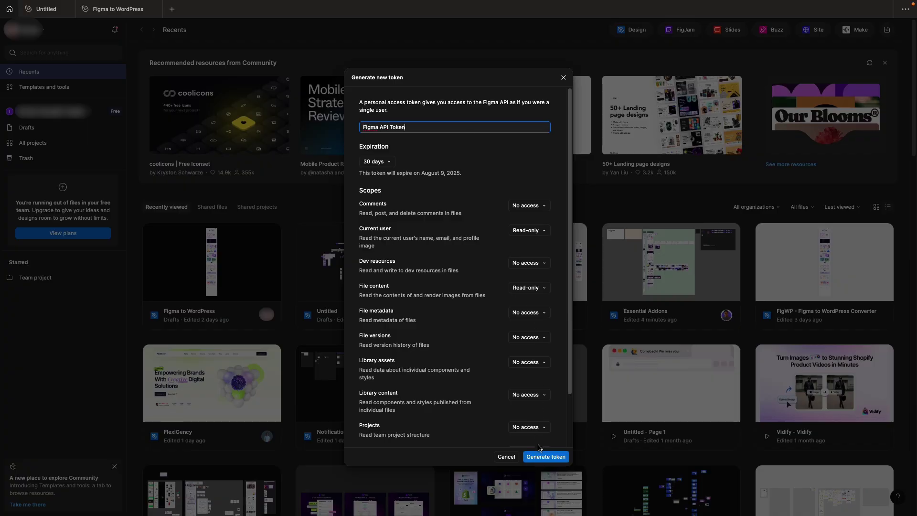
pyautogui.click(538, 456)
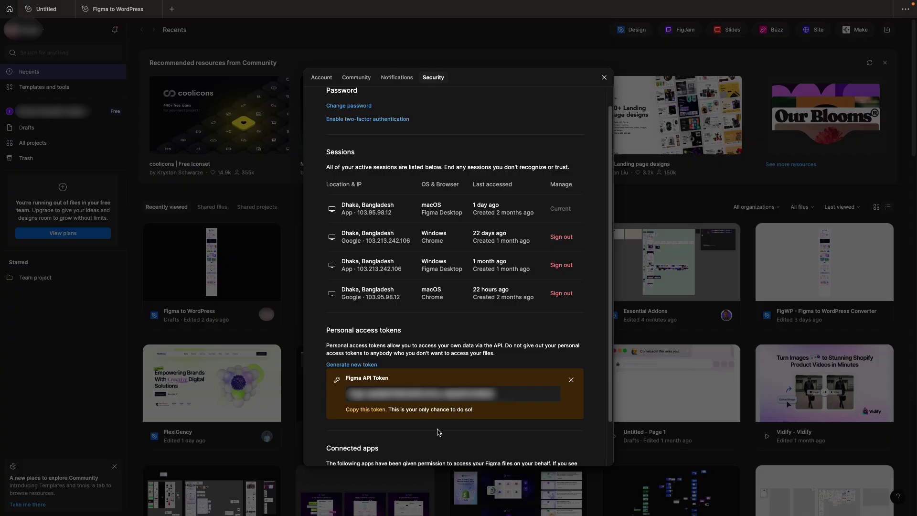
pyautogui.click(359, 410)
pyautogui.click(603, 78)
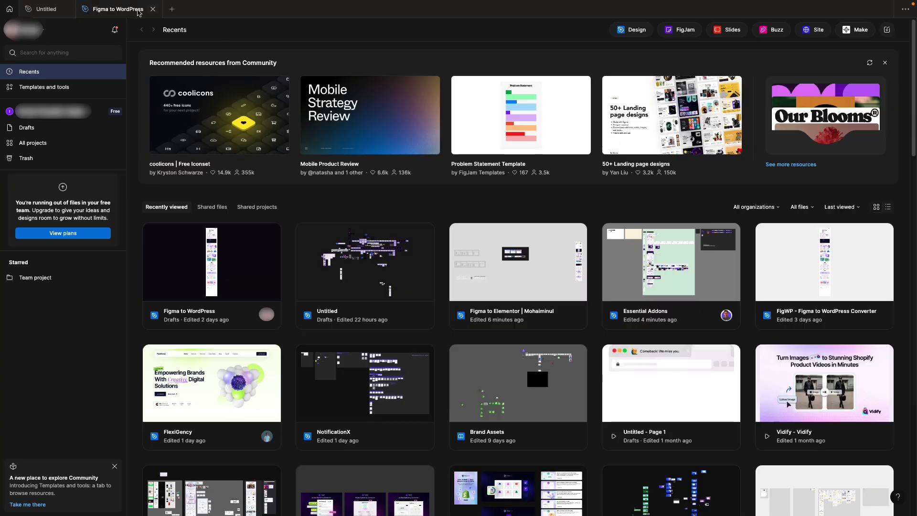
# Paste the copied token as FigWP's API key, continue to the guidelines, and select the playground frame
pyautogui.click(138, 12)
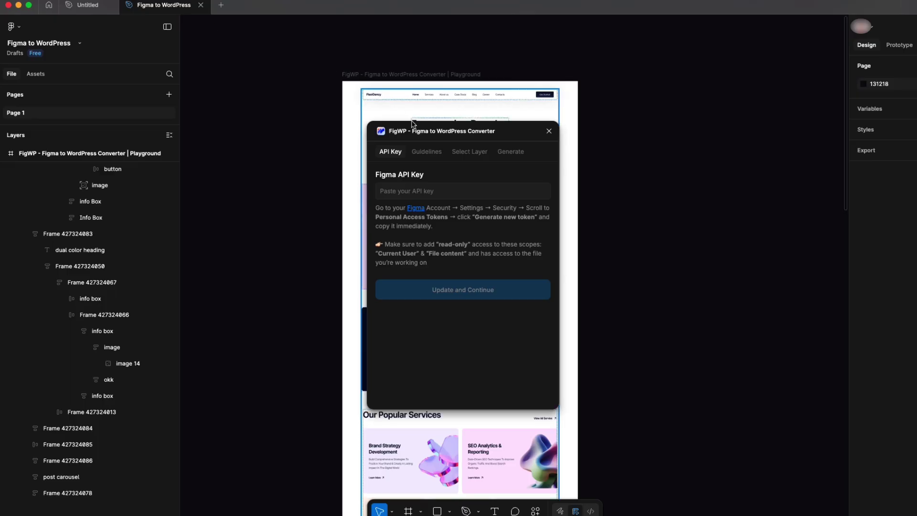
pyautogui.click(505, 192)
pyautogui.press('super+v')
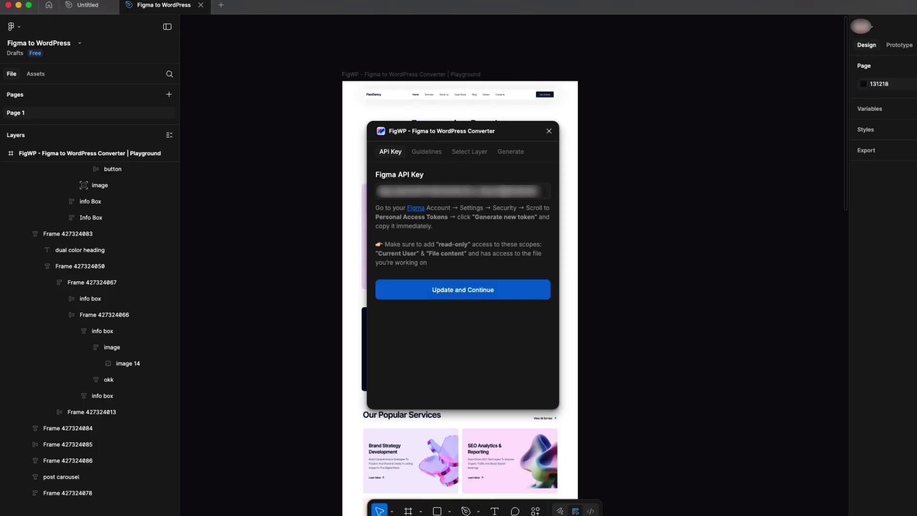
pyautogui.click(472, 290)
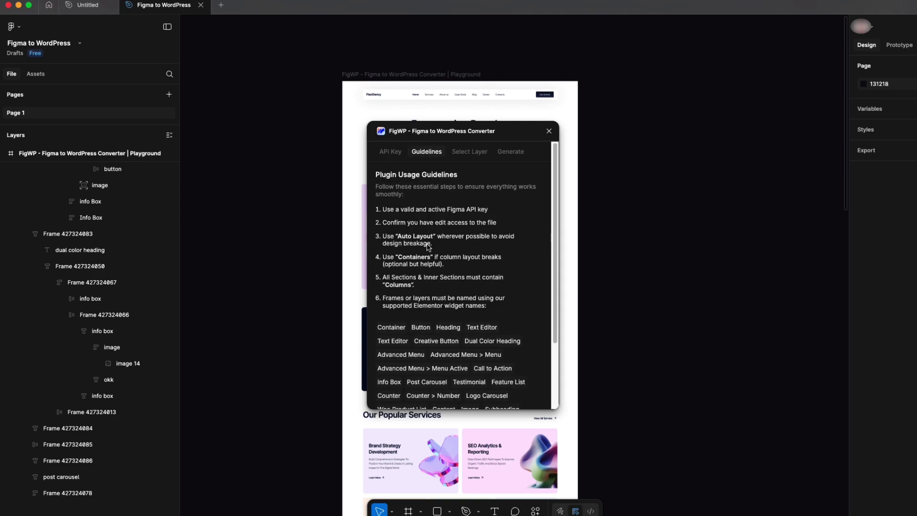
pyautogui.click(395, 77)
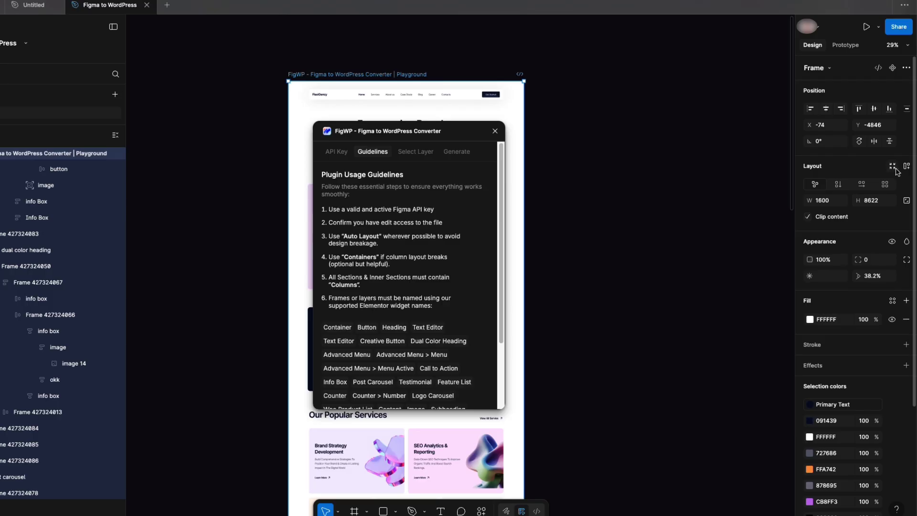
# Add auto layout to the playground frame and move the plugin window aside
pyautogui.click(906, 167)
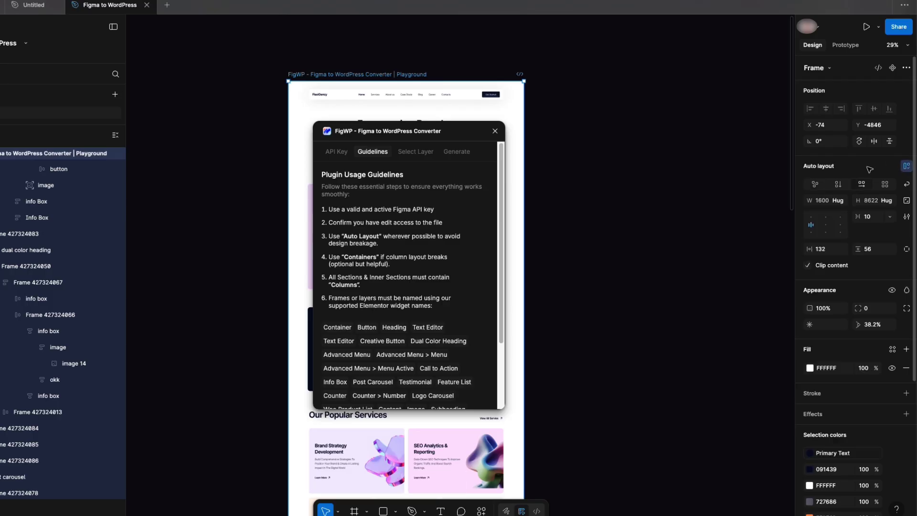
pyautogui.moveTo(416, 130); pyautogui.dragTo(640, 137)
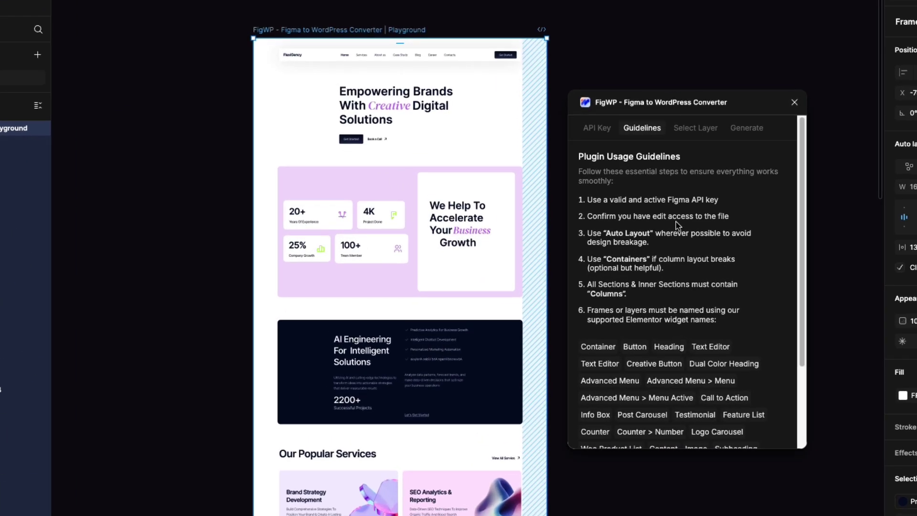
pyautogui.scroll(-3, 682, 326)
pyautogui.scroll(-1, 682, 324)
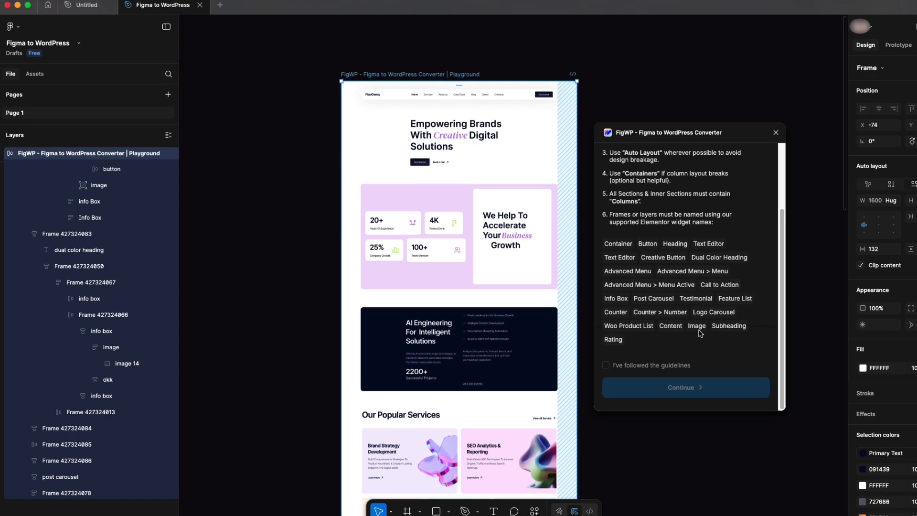
pyautogui.doubleClick(408, 199)
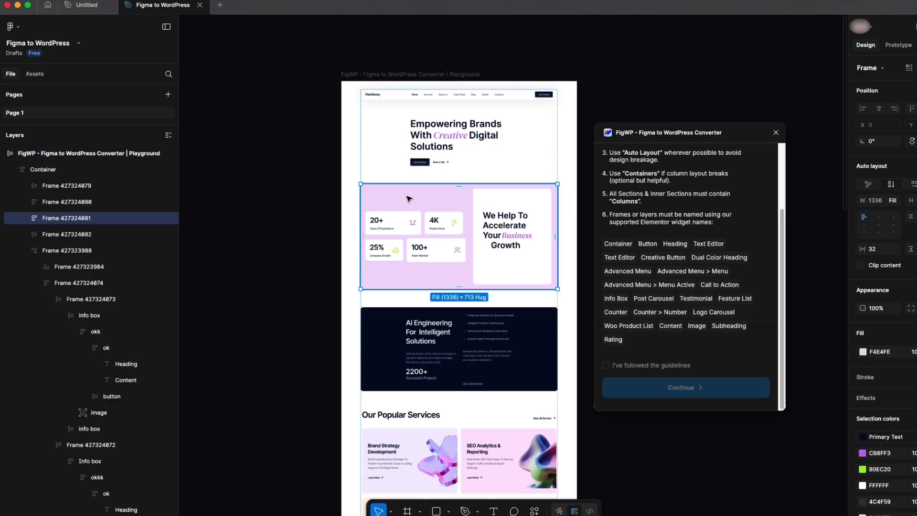
pyautogui.click(397, 224)
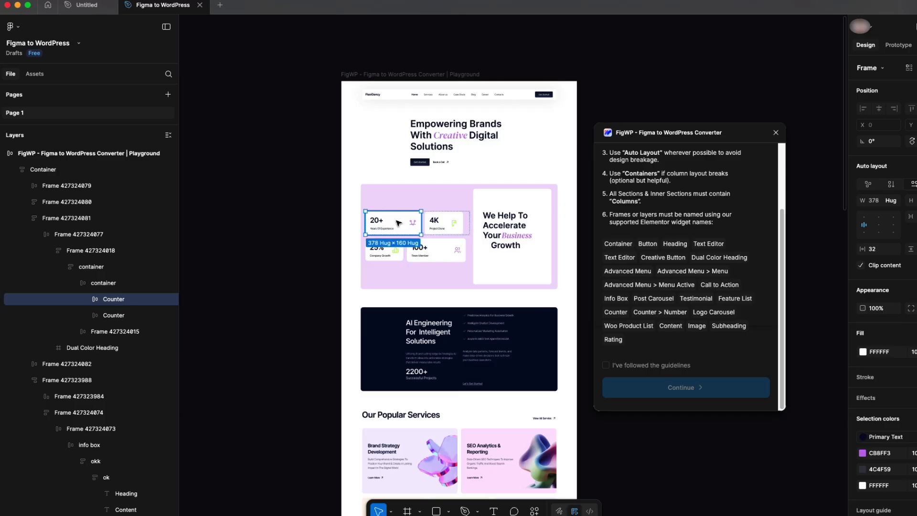
pyautogui.click(372, 222)
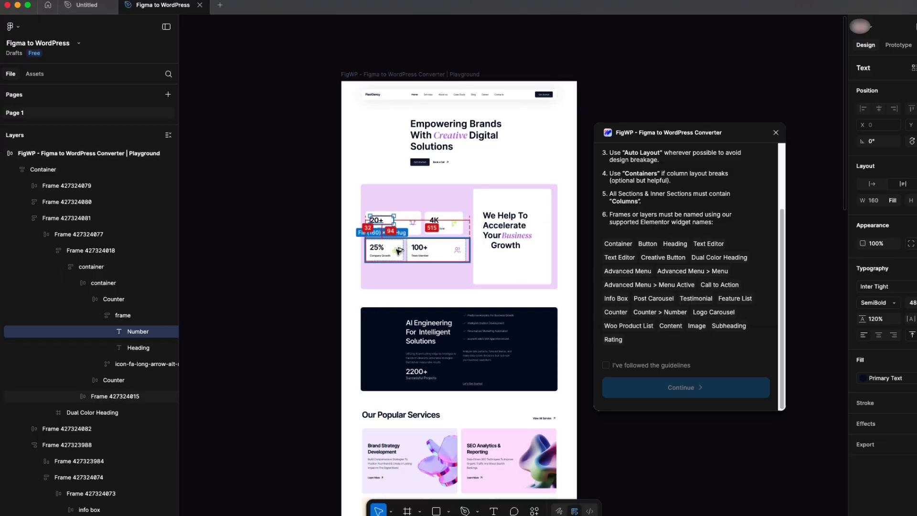
pyautogui.keyDown('ctrl'); pyautogui.scroll(2, 398, 250); pyautogui.keyUp('ctrl')
pyautogui.keyDown('ctrl'); pyautogui.scroll(2, 398, 250); pyautogui.keyUp('ctrl')
pyautogui.keyDown('ctrl'); pyautogui.scroll(2, 398, 249); pyautogui.keyUp('ctrl')
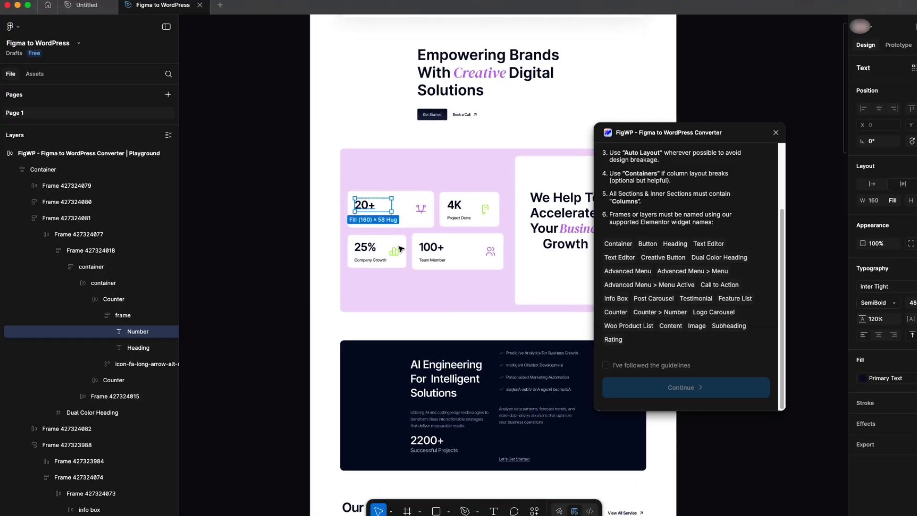
pyautogui.click(354, 248)
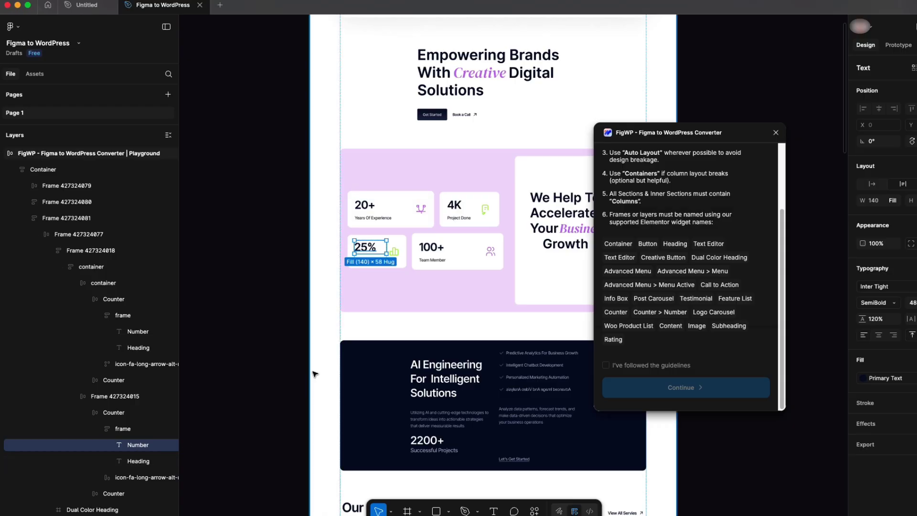
pyautogui.scroll(-2, 448, 284)
pyautogui.scroll(-5, 448, 284)
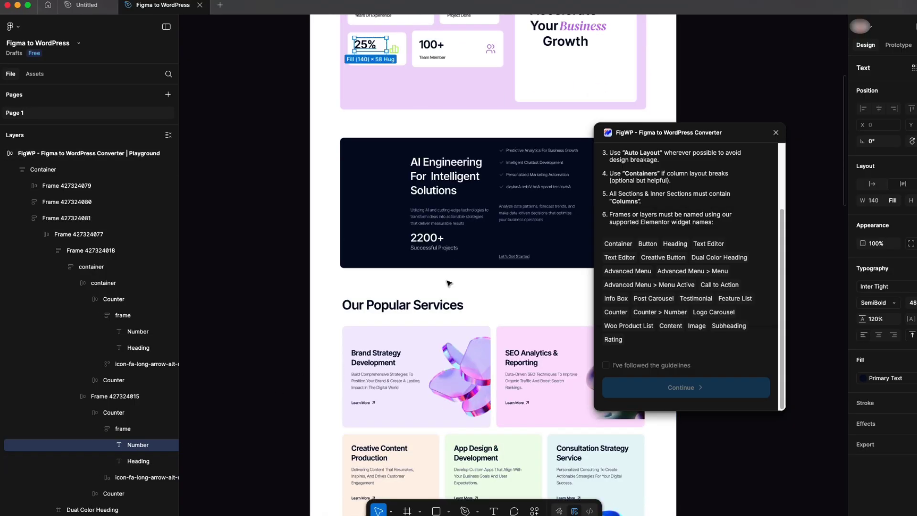
pyautogui.scroll(-1, 448, 284)
pyautogui.scroll(-3, 447, 284)
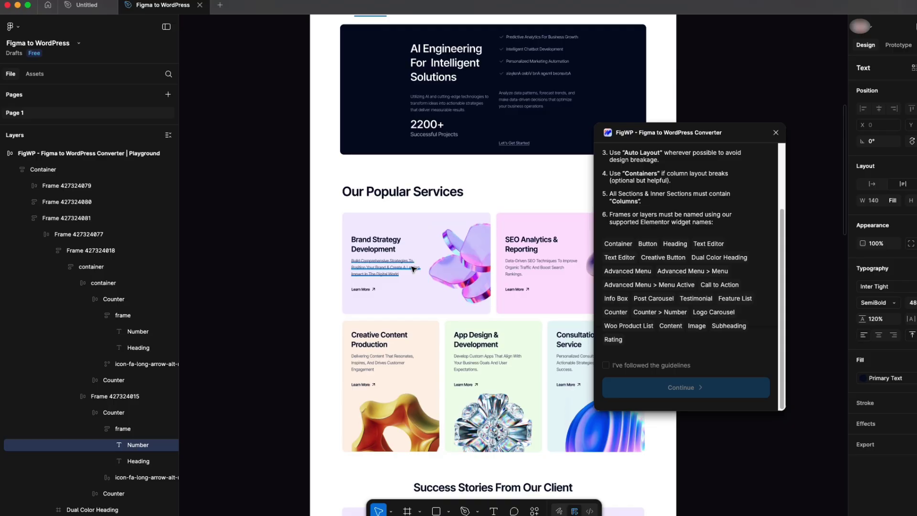
pyautogui.click(389, 245)
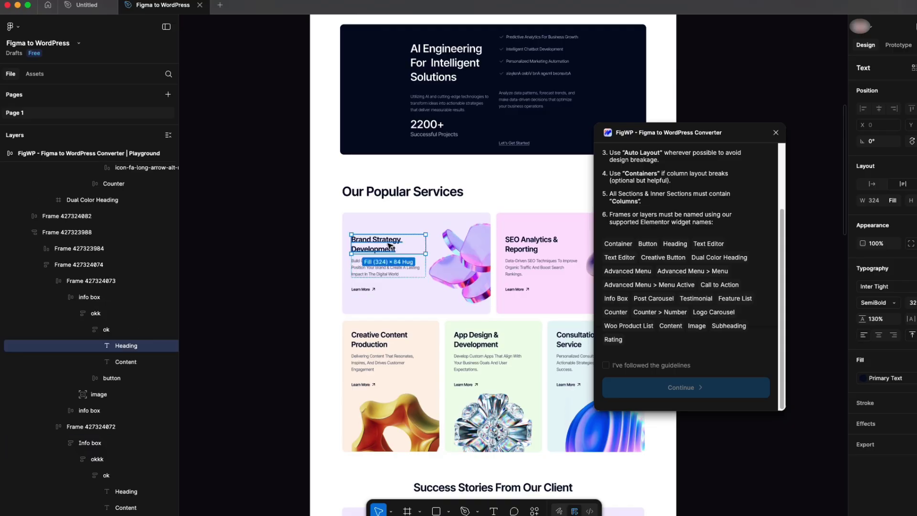
pyautogui.scroll(5, 389, 245)
pyautogui.scroll(-2, 389, 245)
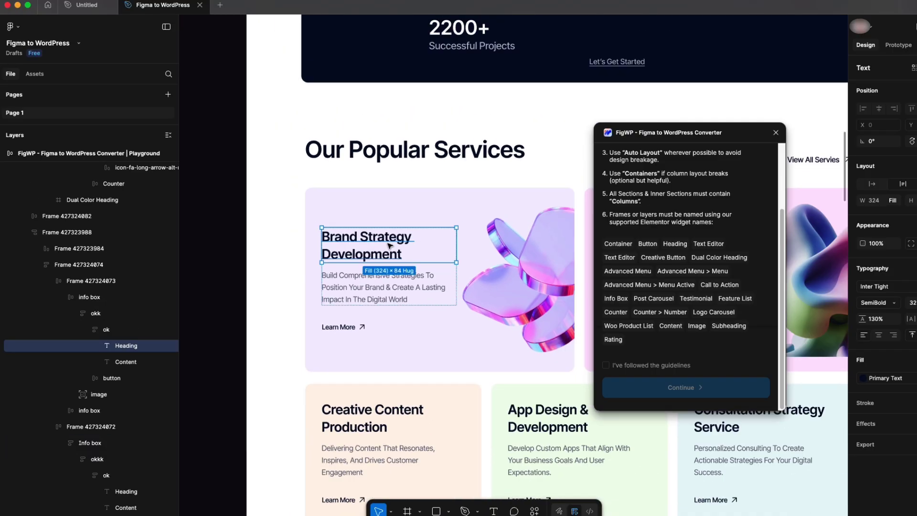
pyautogui.click(120, 362)
pyautogui.click(109, 379)
pyautogui.click(100, 395)
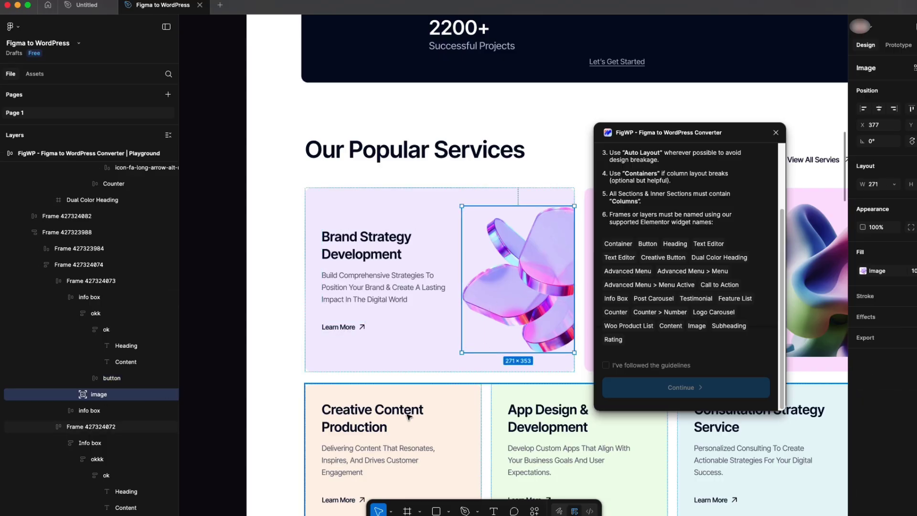
pyautogui.click(89, 412)
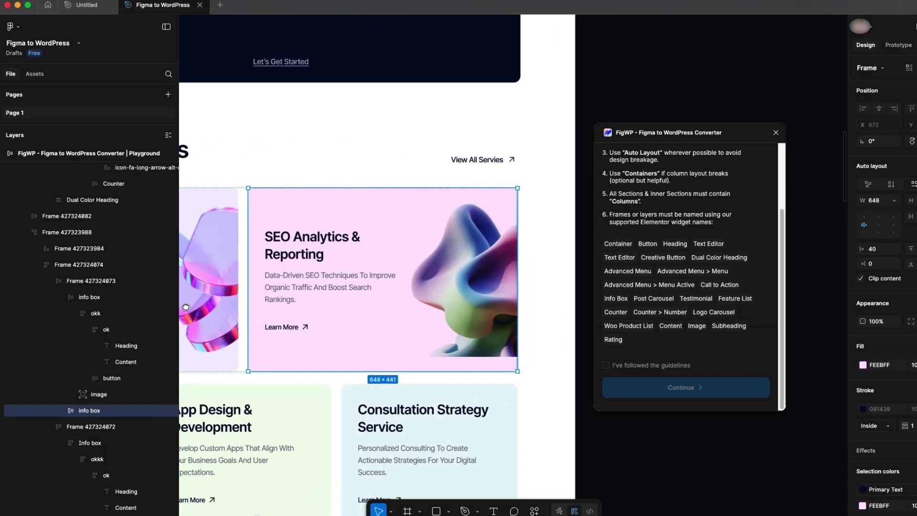
# Confirm the guidelines were followed, continue, and pick the whole landing-page frame to convert
pyautogui.click(606, 366)
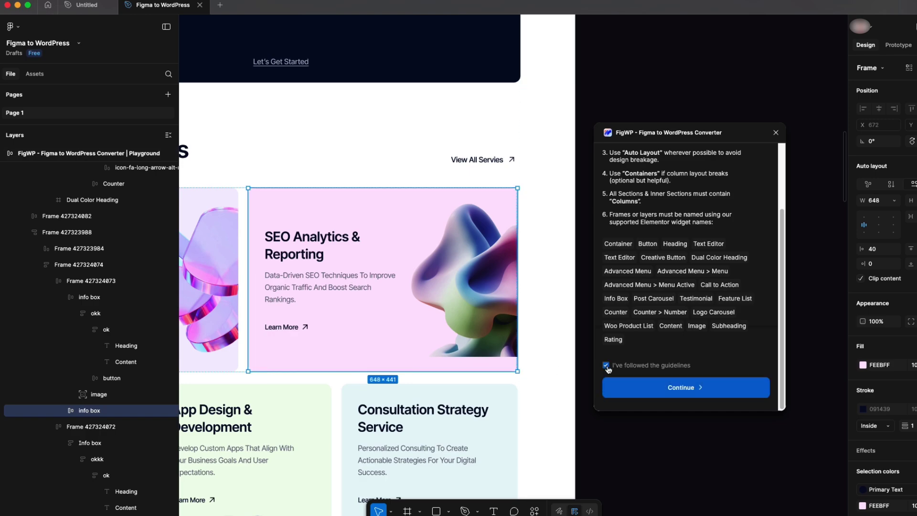
pyautogui.click(677, 392)
pyautogui.scroll(-2, 508, 348)
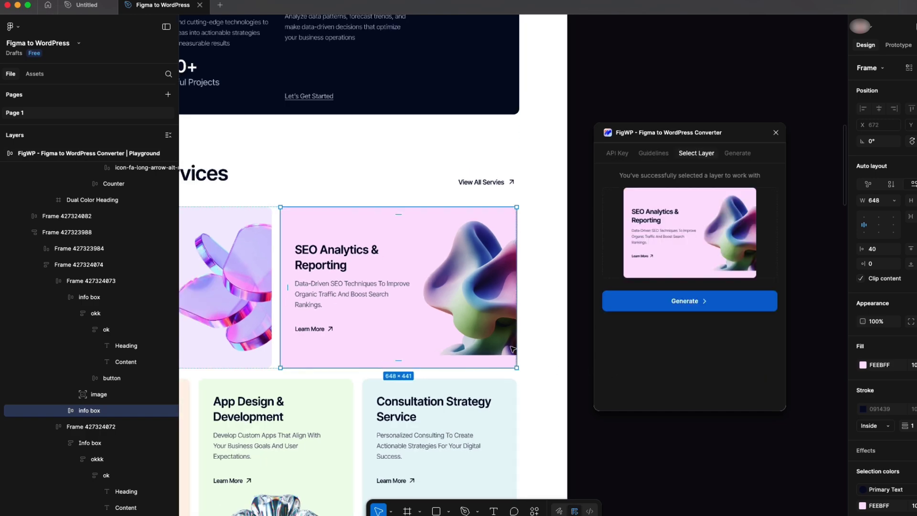
pyautogui.scroll(-3, 502, 344)
pyautogui.scroll(-2, 490, 337)
pyautogui.scroll(-2, 480, 329)
pyautogui.scroll(5, 480, 329)
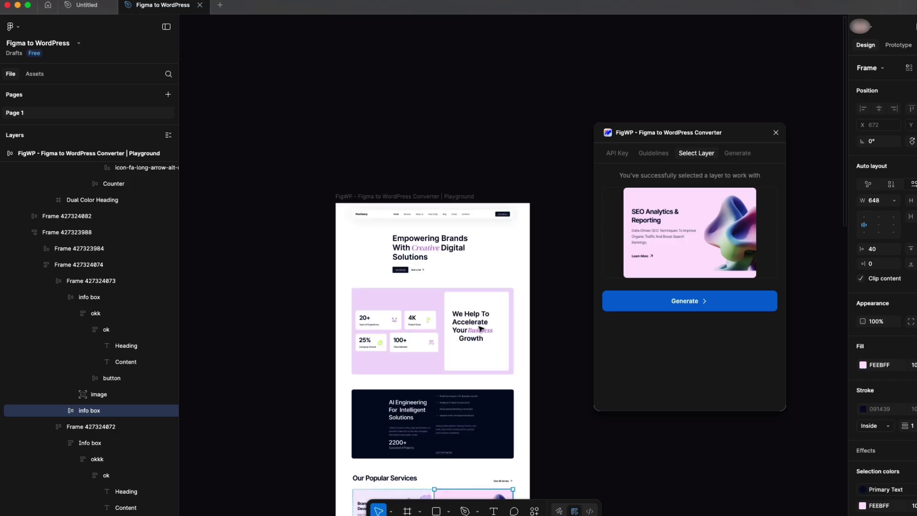
pyautogui.click(390, 200)
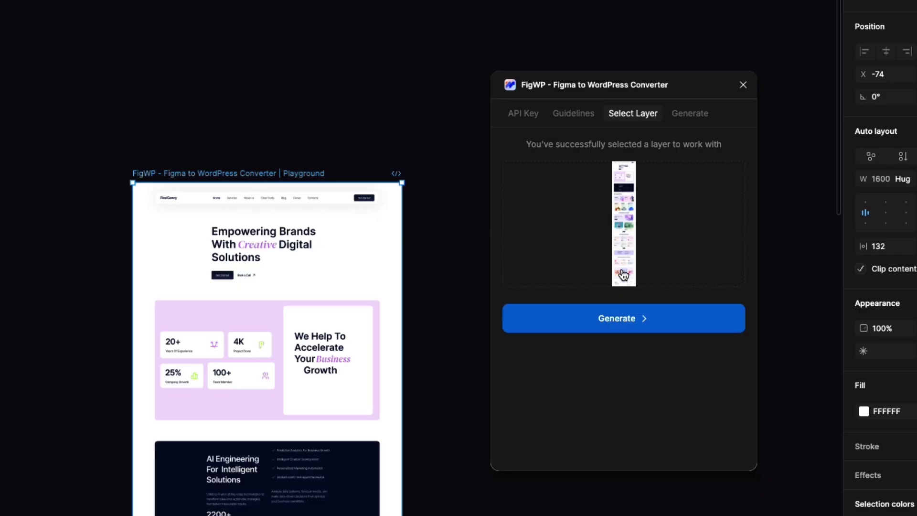
# Generate JSON code for the frame and download it as a saved file
pyautogui.click(624, 322)
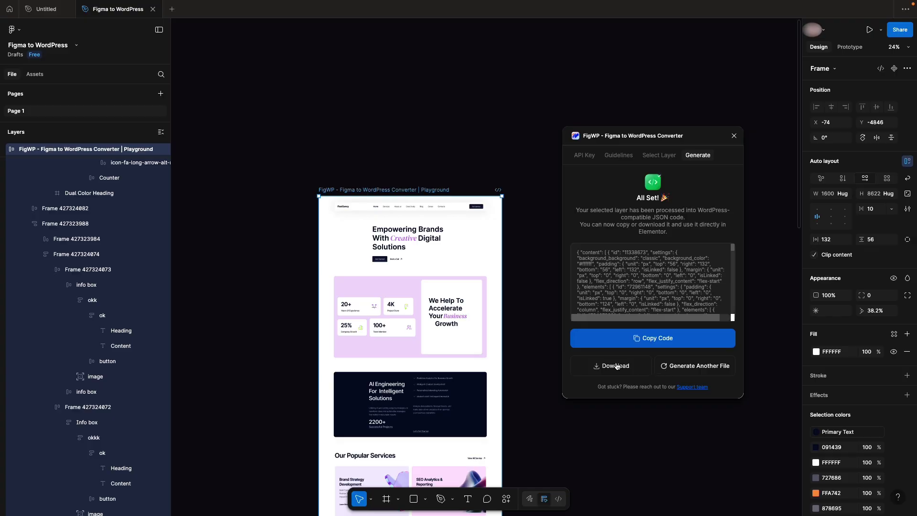
pyautogui.click(609, 366)
pyautogui.click(622, 351)
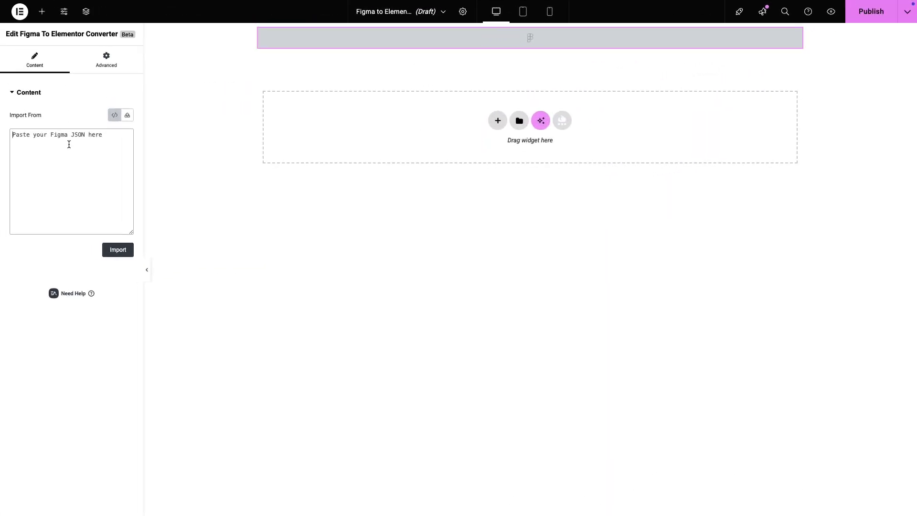
# Paste the Figma JSON into the converter widget and import it onto the page
pyautogui.hotkey('ctrl', 'v')
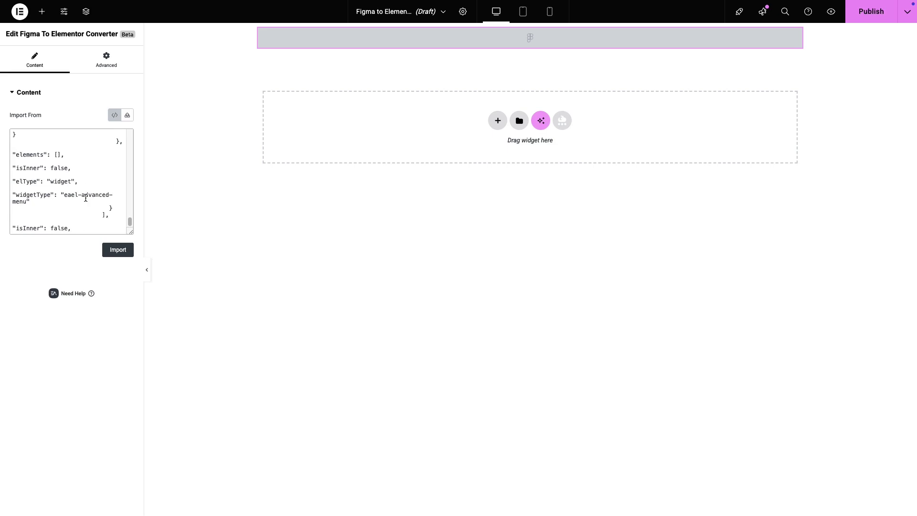
pyautogui.click(116, 249)
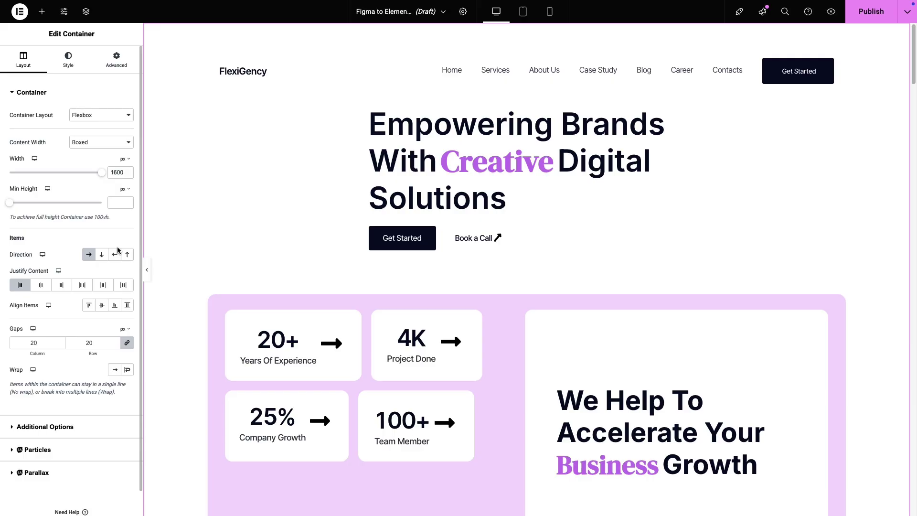
# Check the hero headline's 'Creative' word colour and hide the secondary Book a Call button
pyautogui.click(389, 185)
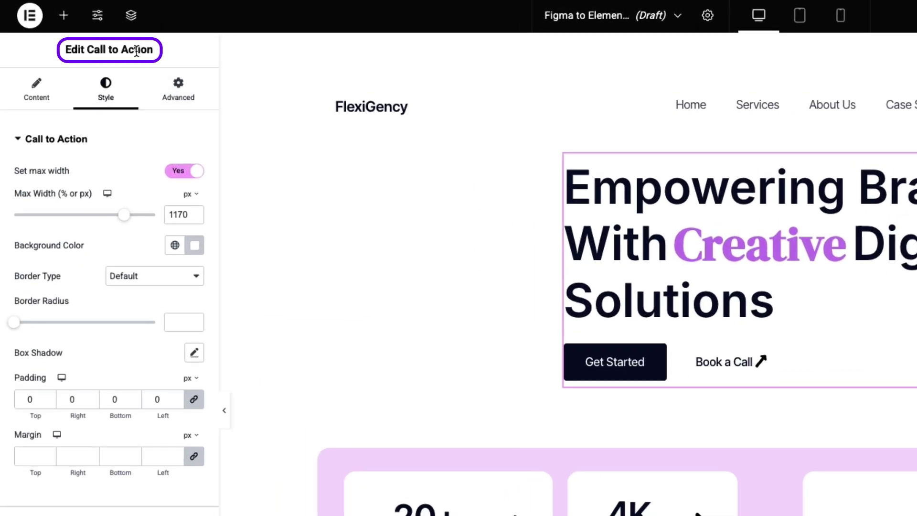
pyautogui.click(25, 60)
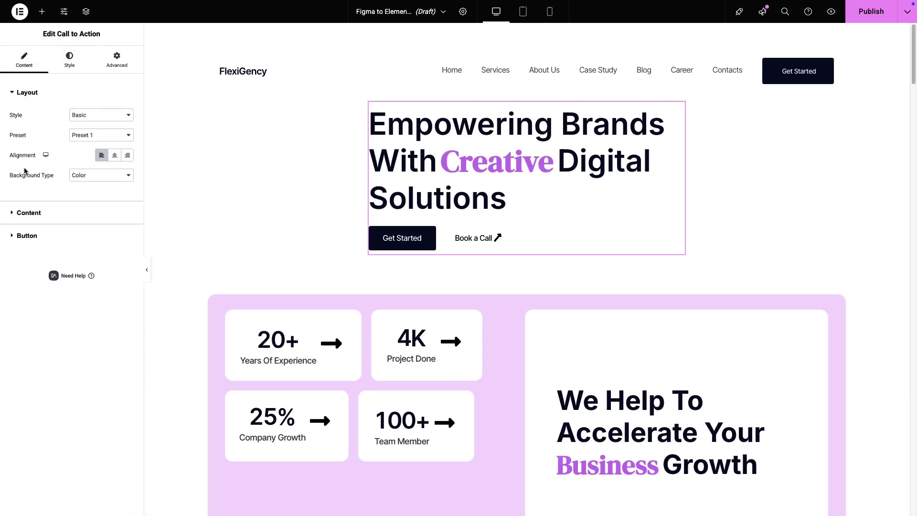
pyautogui.click(29, 212)
pyautogui.click(44, 188)
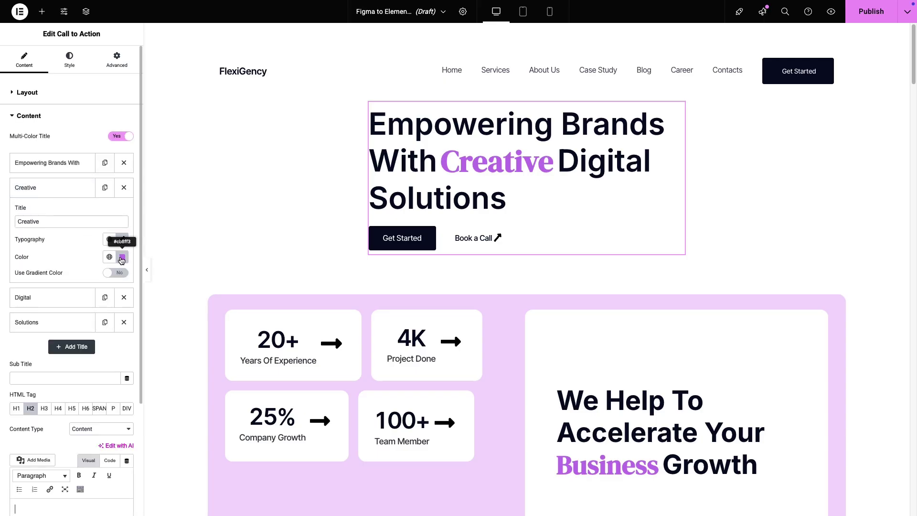
pyautogui.click(121, 258)
pyautogui.click(82, 242)
pyautogui.scroll(-2, 82, 245)
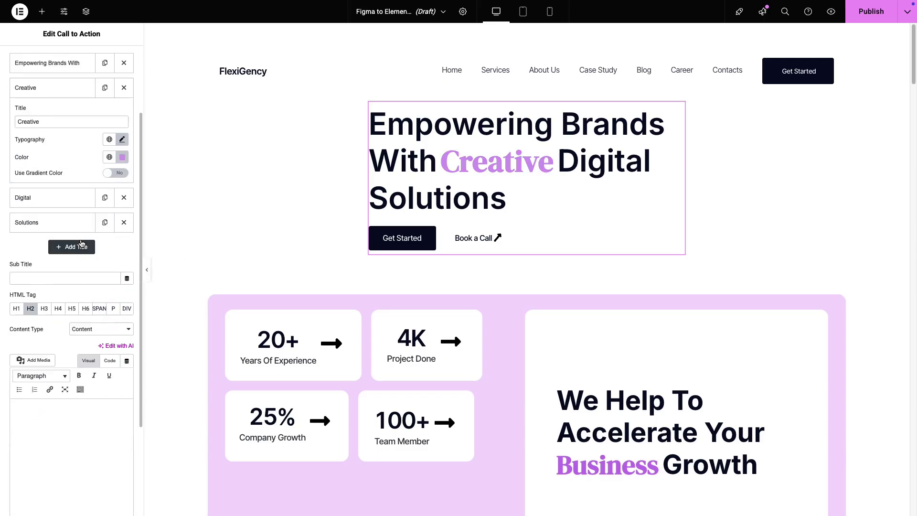
pyautogui.scroll(-3, 81, 245)
pyautogui.click(16, 444)
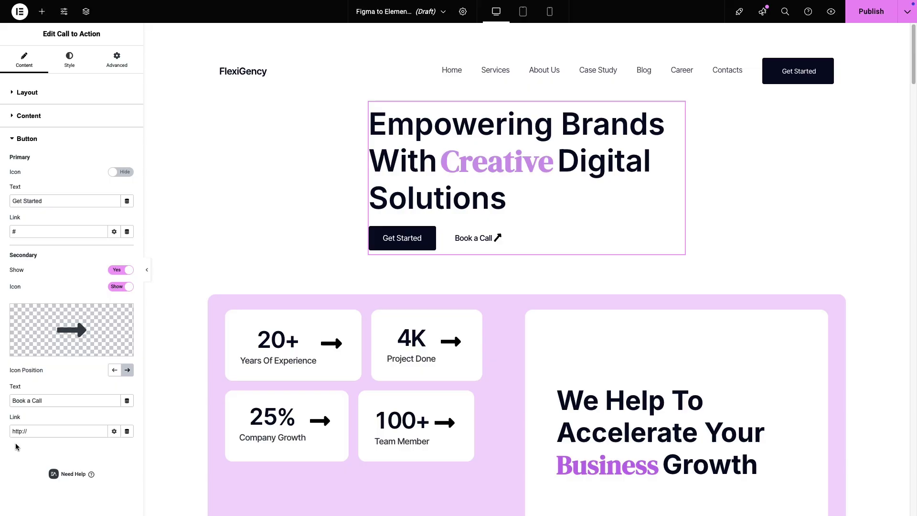
pyautogui.click(125, 271)
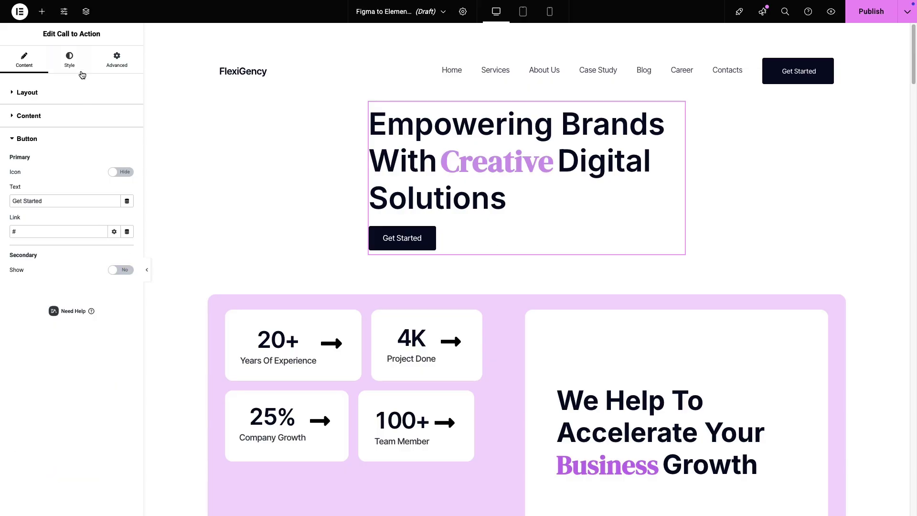
# Give the primary button a light purple hover background and near-black hover text
pyautogui.click(69, 61)
pyautogui.click(19, 369)
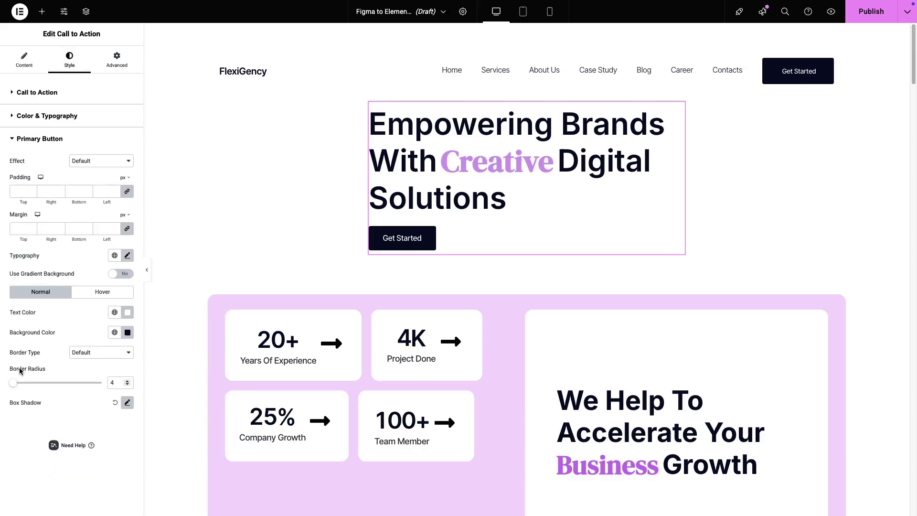
pyautogui.click(101, 294)
pyautogui.click(127, 331)
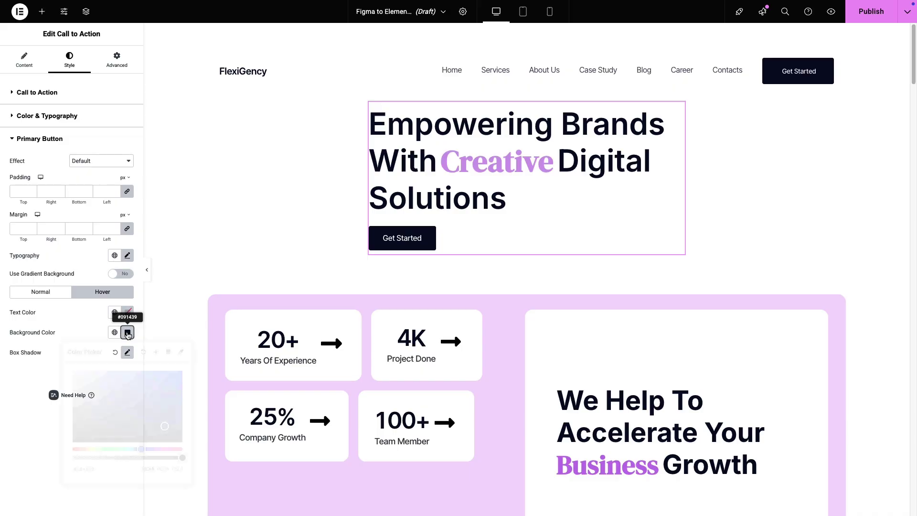
pyautogui.moveTo(144, 449); pyautogui.dragTo(158, 449)
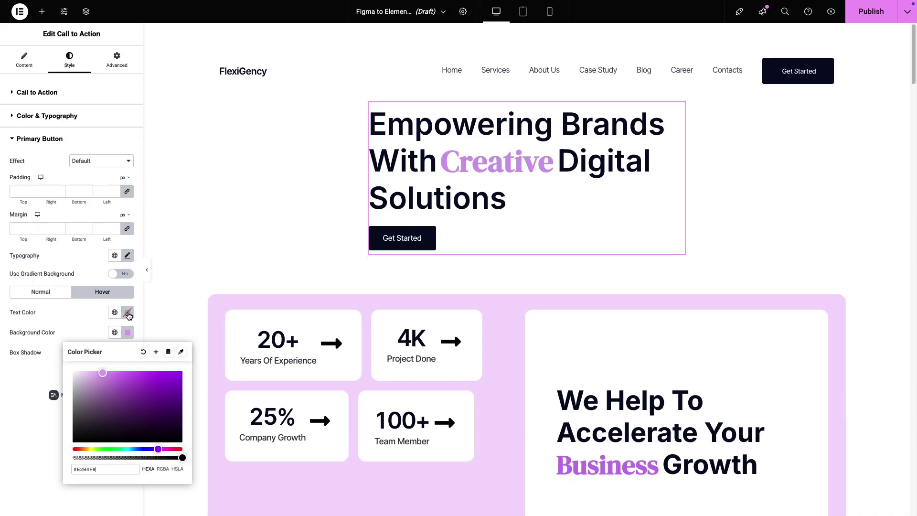
pyautogui.click(128, 313)
pyautogui.click(84, 310)
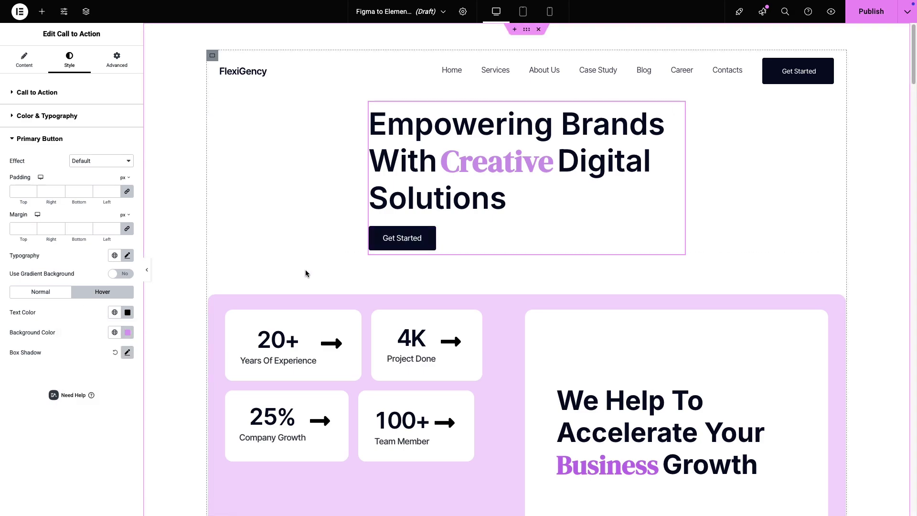
pyautogui.scroll(-2, 305, 272)
# Raise the Years Of Experience counter's number from 20 to 24
pyautogui.click(301, 248)
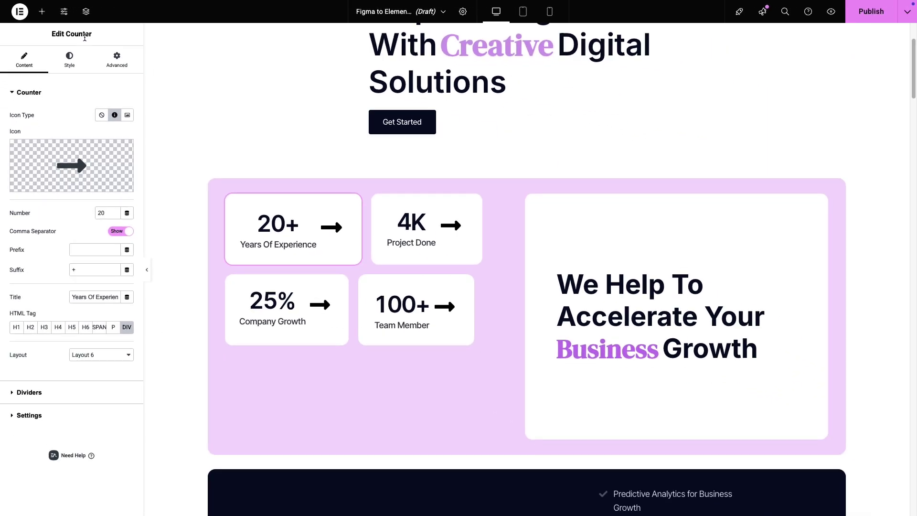
pyautogui.click(115, 211)
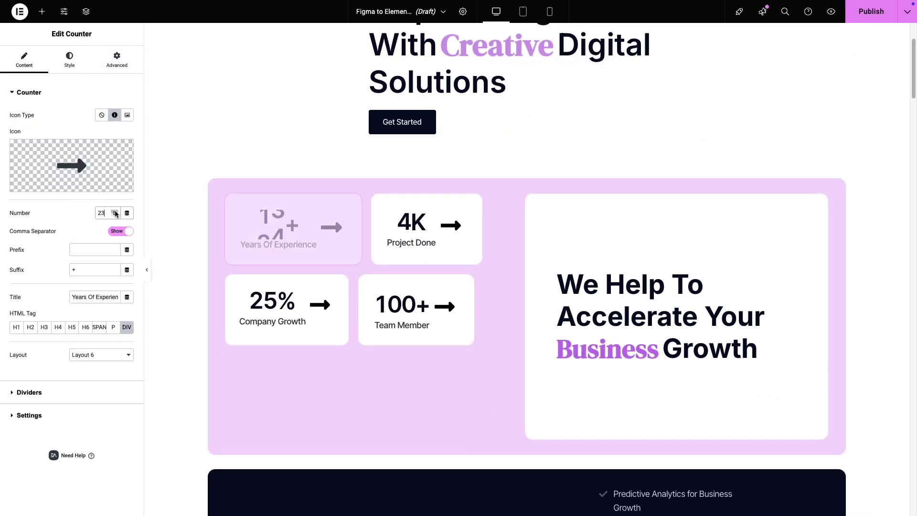
pyautogui.click(115, 211)
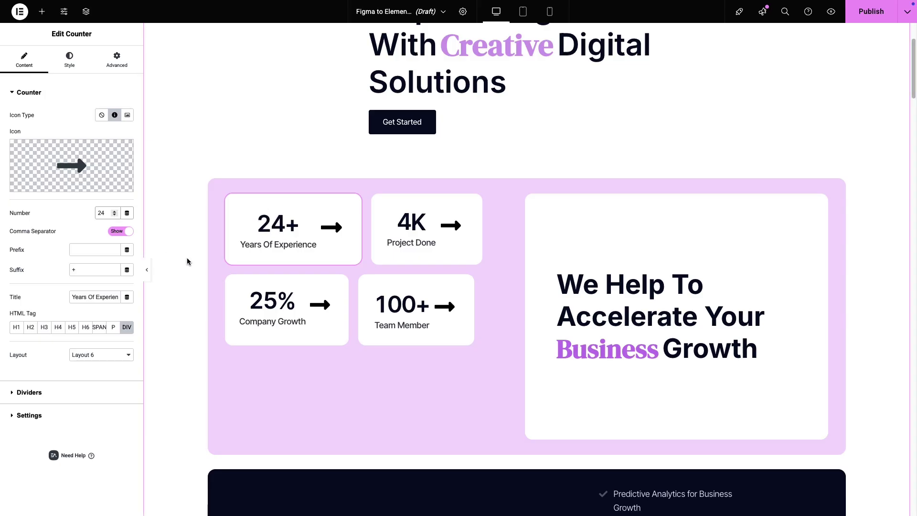
pyautogui.scroll(-4, 358, 287)
# Give the AI Engineering heading a two-tone purple gradient with a dark purple second colour
pyautogui.click(369, 277)
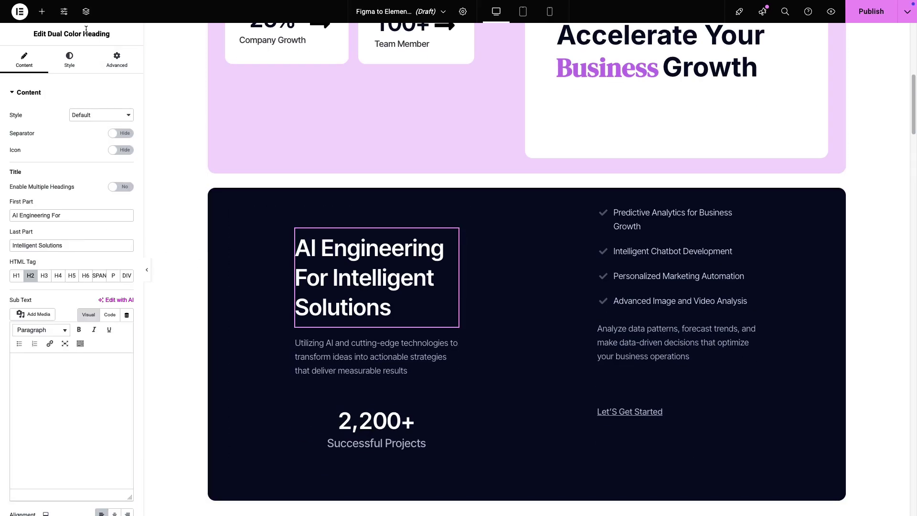
pyautogui.click(69, 60)
pyautogui.click(46, 285)
pyautogui.click(127, 151)
pyautogui.click(113, 198)
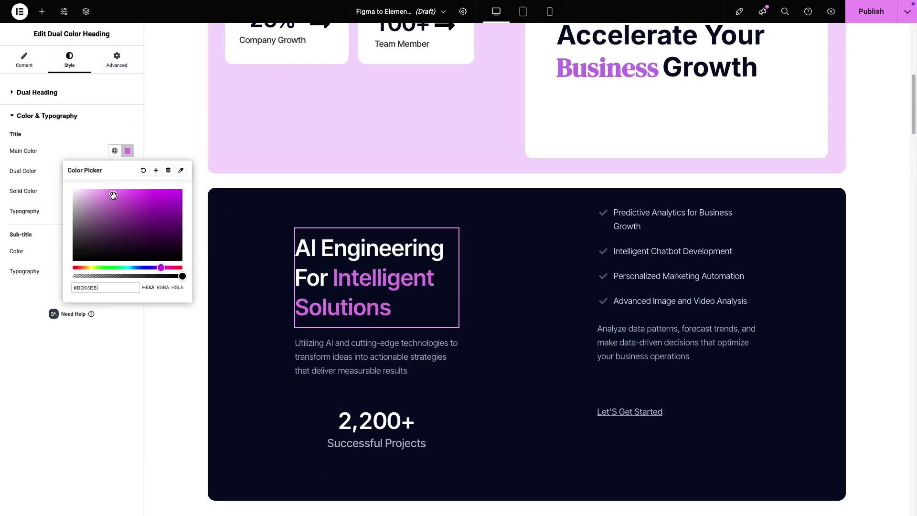
pyautogui.click(103, 150)
pyautogui.click(127, 171)
pyautogui.click(127, 211)
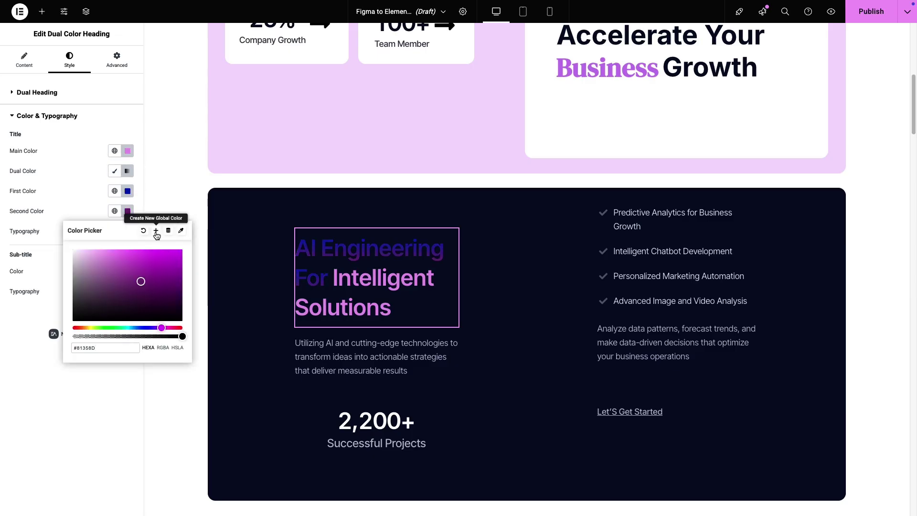
pyautogui.click(673, 258)
# Replace the Analyze data patterns paragraph with new pasted wording
pyautogui.click(673, 341)
pyautogui.hotkey('ctrl', 'a')
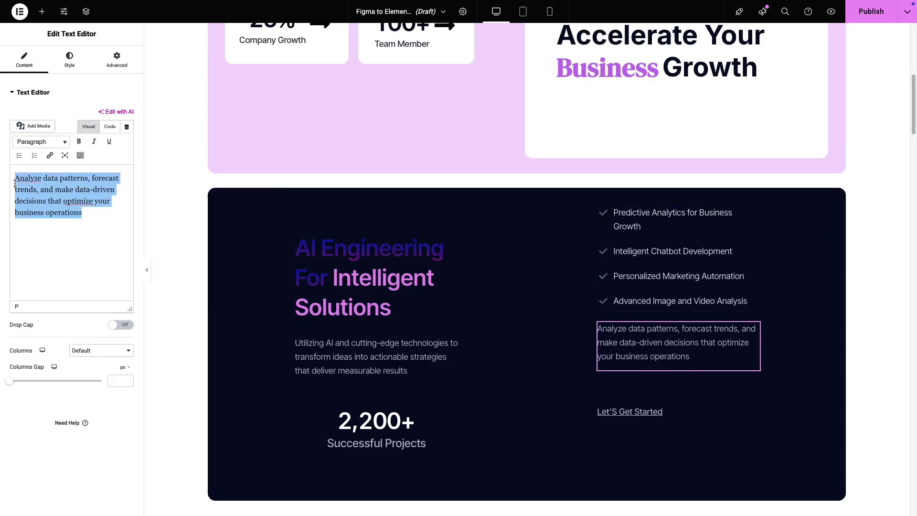
pyautogui.write('Use data insights to detect patterns, forecast changes, and make decisions that improve your business')
pyautogui.scroll(-5, 480, 450)
pyautogui.scroll(-3, 480, 450)
# Swap the Brand Strategy Development card image for the purple computer image
pyautogui.click(430, 183)
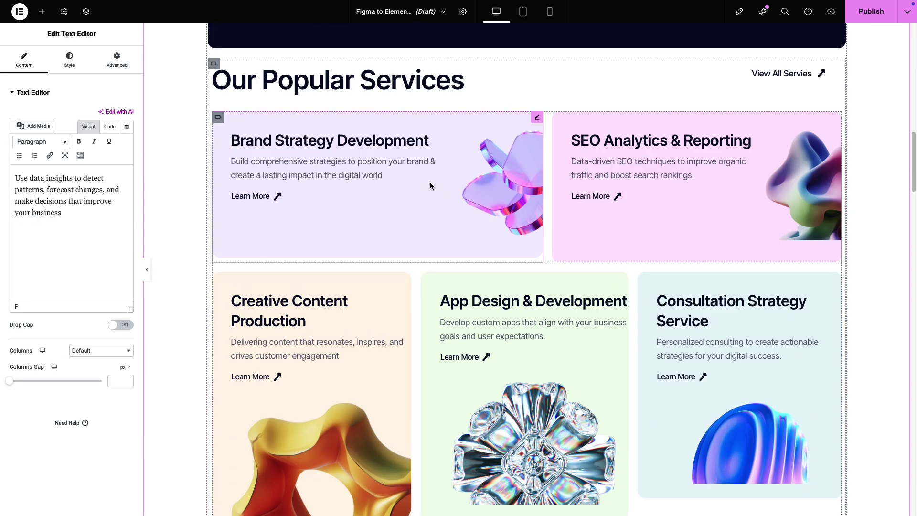
pyautogui.click(66, 215)
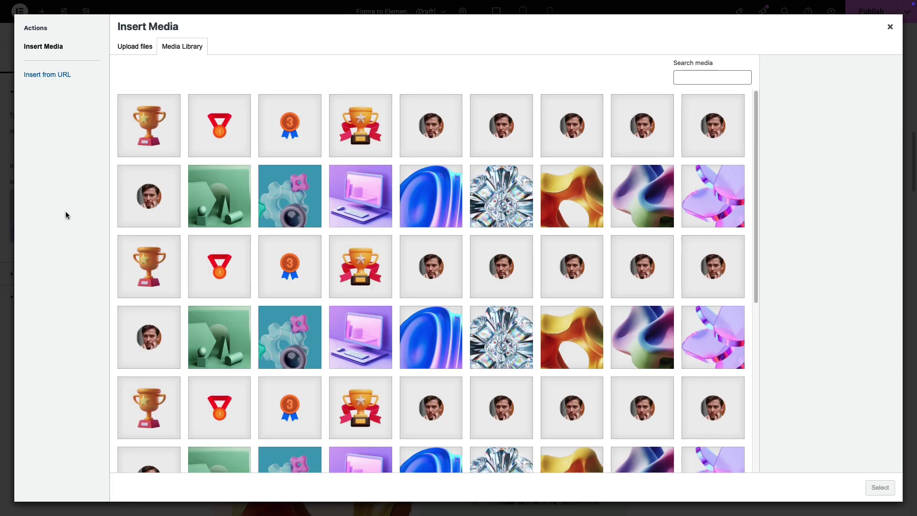
pyautogui.click(351, 197)
pyautogui.click(880, 487)
pyautogui.scroll(-3, 484, 389)
pyautogui.scroll(-2, 485, 389)
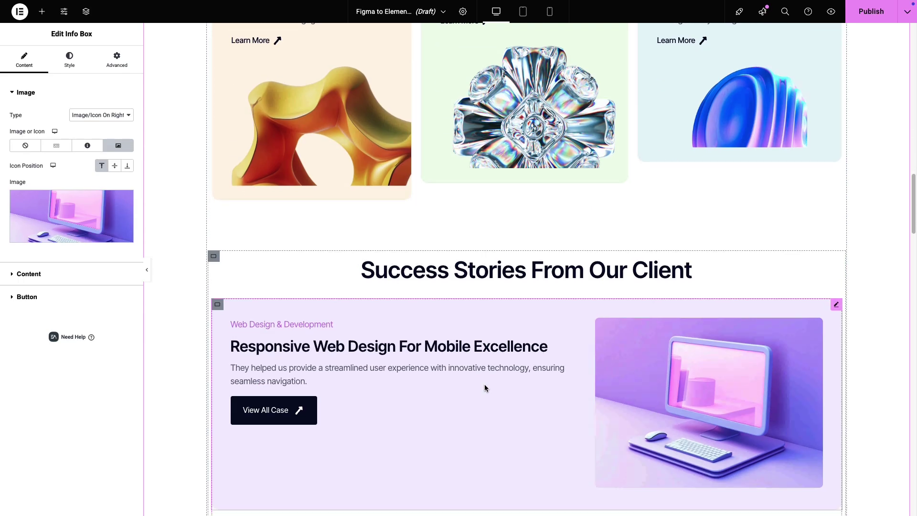
pyautogui.scroll(-5, 485, 388)
pyautogui.scroll(-3, 485, 388)
# Switch the testimonial card to the layout with the avatar above the quote
pyautogui.click(386, 337)
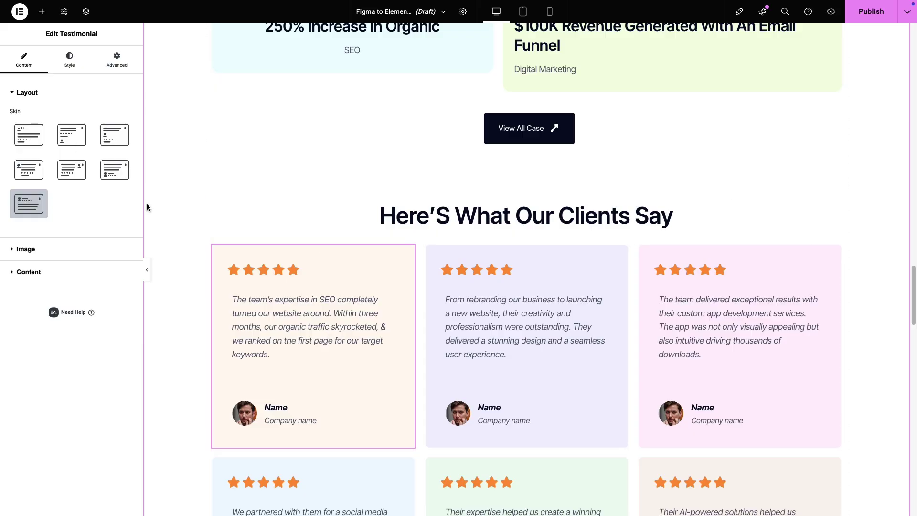
pyautogui.click(71, 134)
pyautogui.click(114, 134)
pyautogui.click(72, 170)
pyautogui.click(115, 170)
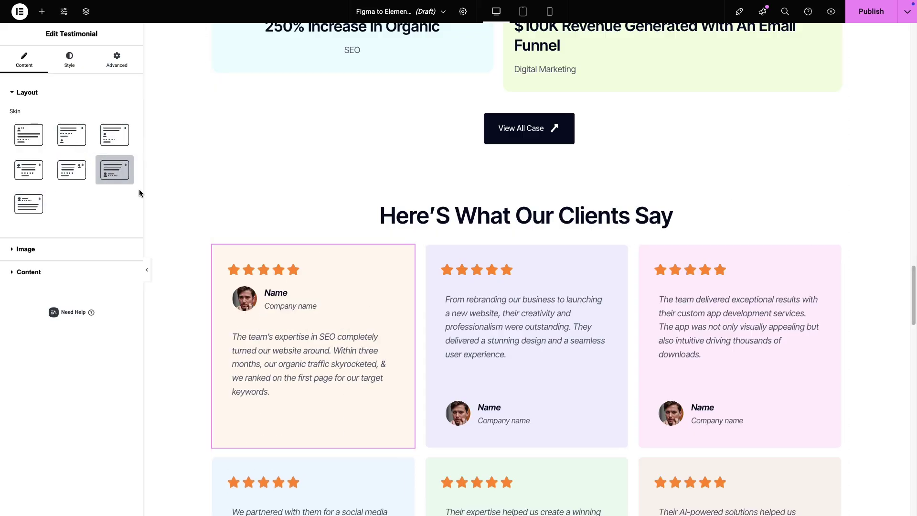
pyautogui.scroll(-5, 259, 322)
pyautogui.scroll(-5, 260, 322)
# Replace the Lorem Ipsum subtitle with new pasted wording
pyautogui.click(459, 208)
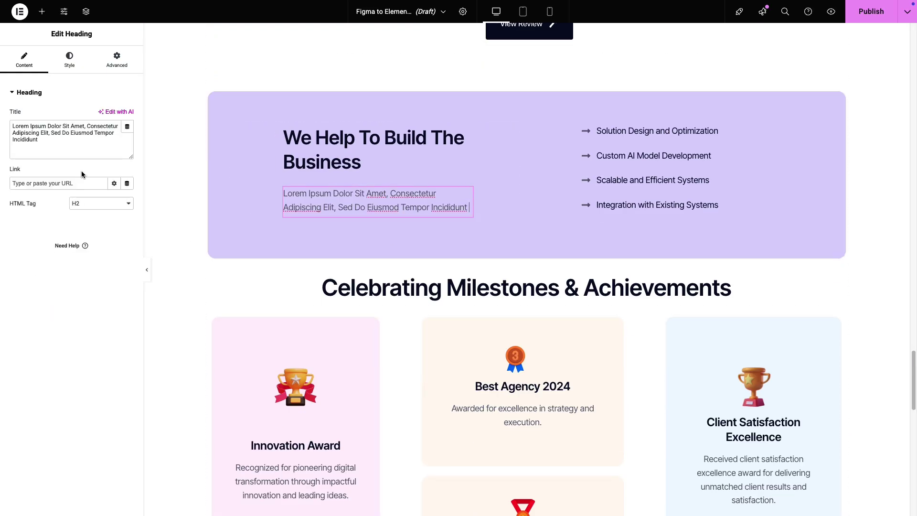
pyautogui.click(72, 140)
pyautogui.hotkey('ctrl', 'a')
pyautogui.write('We empower brands with smart strategies and creative solutions')
pyautogui.scroll(-3, 193, 251)
# Simplify the Innovation Award post carousel cards and publish the page
pyautogui.click(287, 276)
pyautogui.scroll(-5, 287, 276)
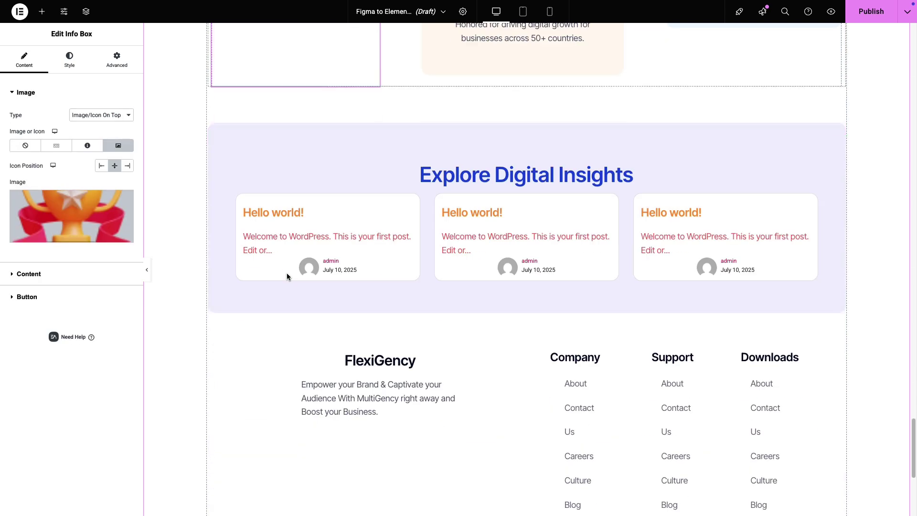
pyautogui.click(72, 137)
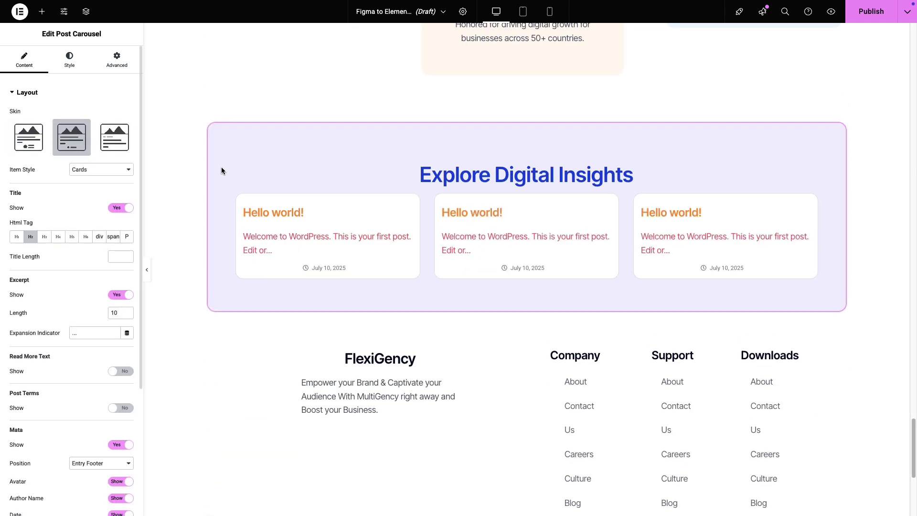
pyautogui.click(873, 14)
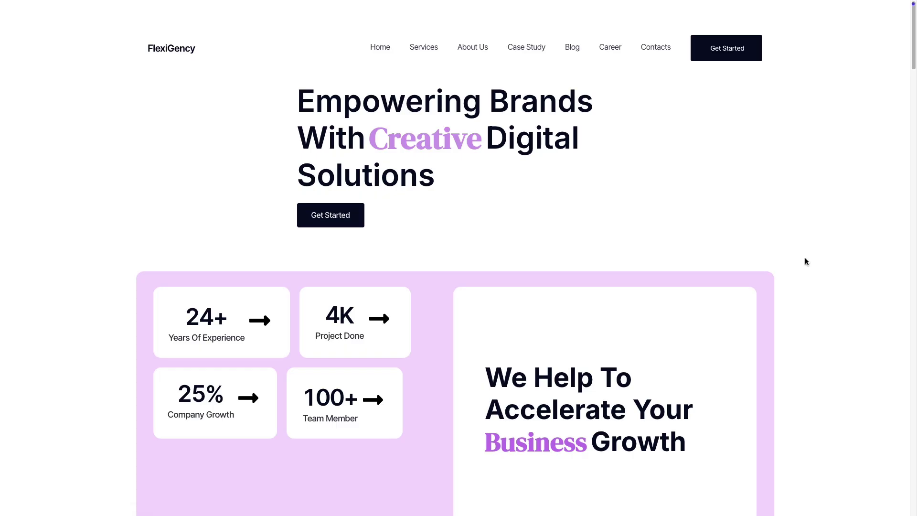
pyautogui.scroll(-5, 806, 261)
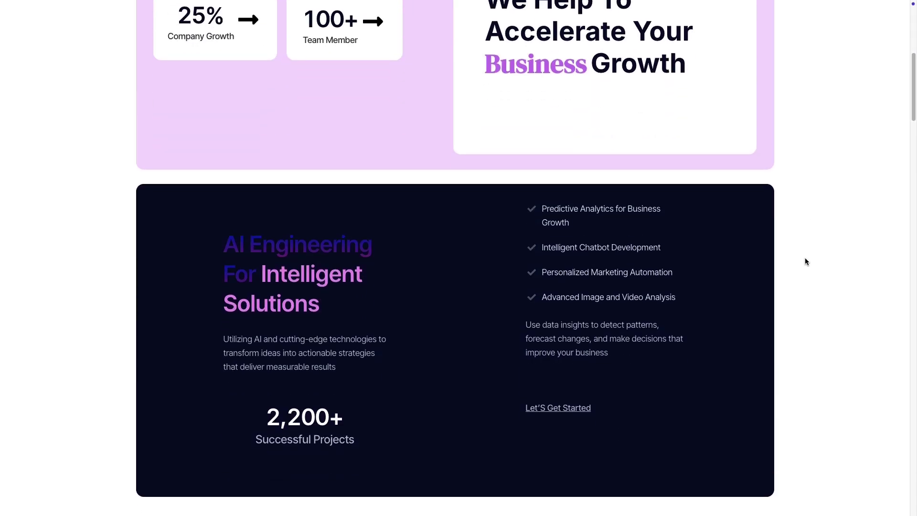
pyautogui.scroll(-5, 805, 261)
pyautogui.scroll(-3, 805, 262)
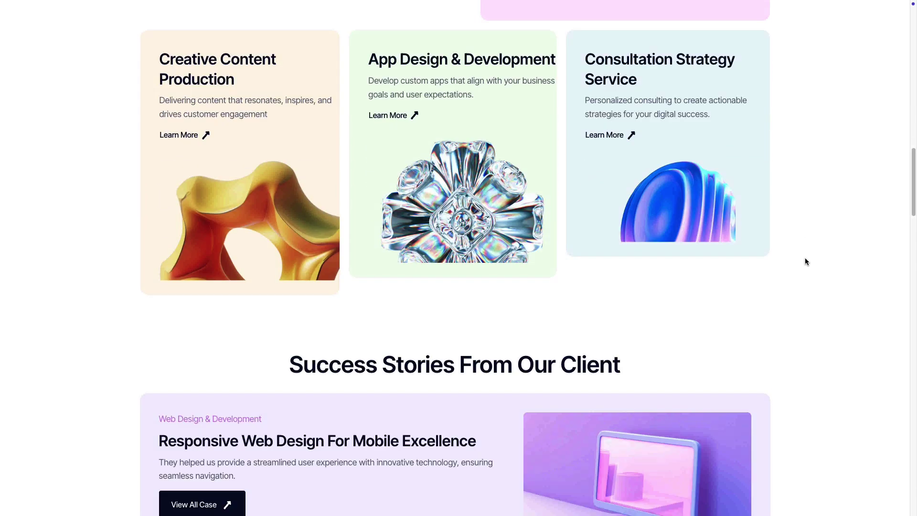
pyautogui.scroll(-3, 805, 262)
pyautogui.scroll(-2, 805, 261)
pyautogui.scroll(-4, 805, 262)
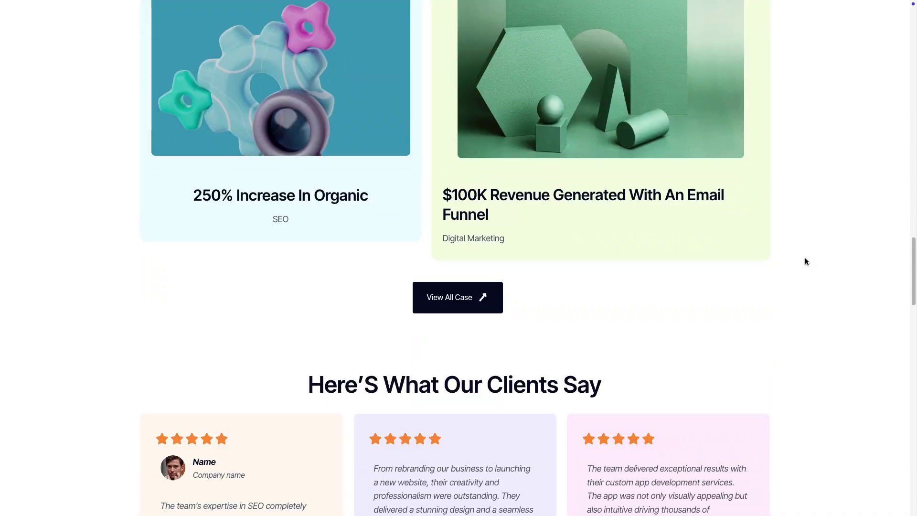
pyautogui.scroll(-1, 805, 262)
pyautogui.scroll(-3, 806, 261)
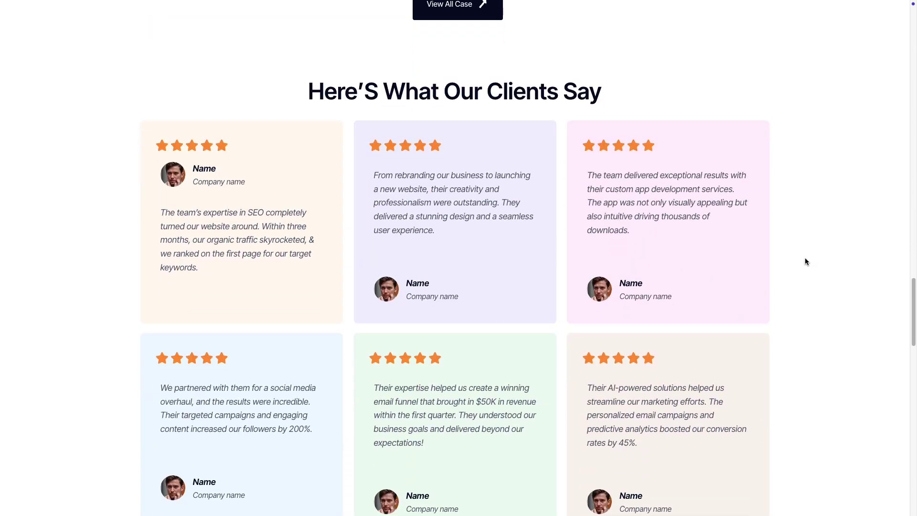
pyautogui.scroll(-2, 805, 261)
pyautogui.scroll(-5, 806, 262)
pyautogui.scroll(-2, 806, 262)
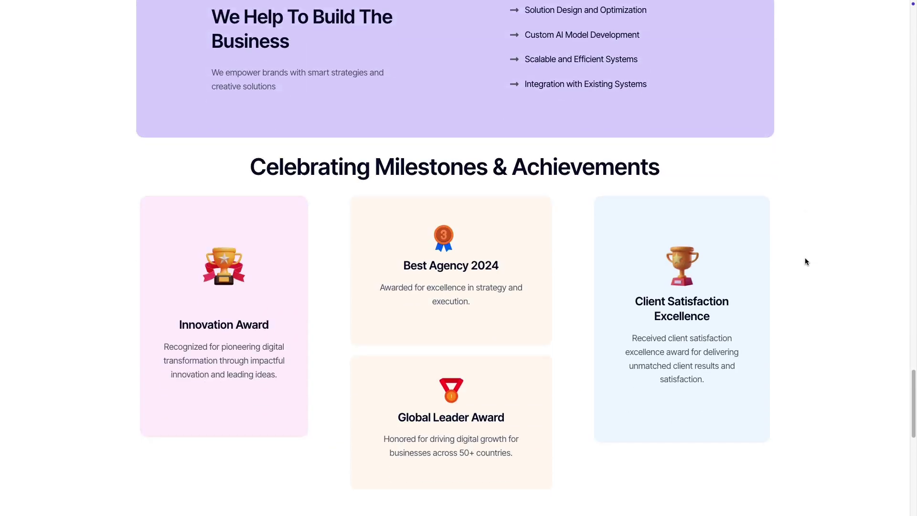